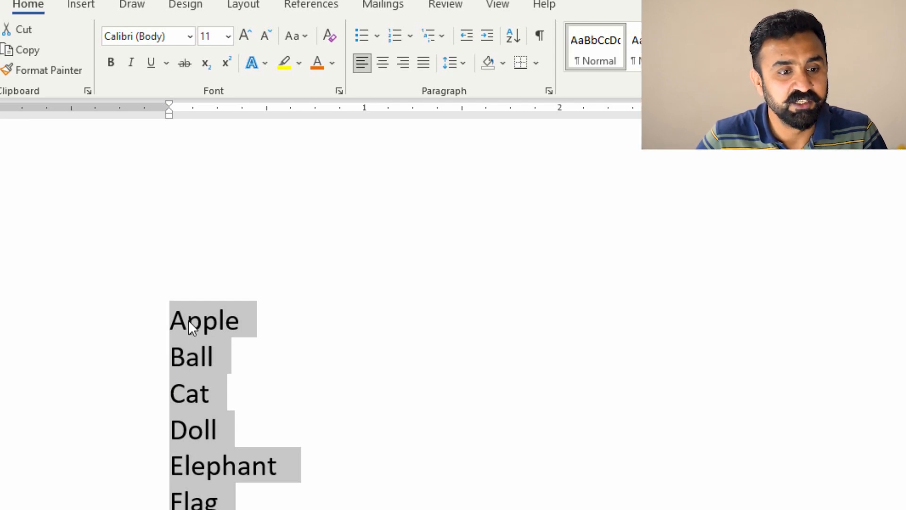
- Try solid round bullets on the whole selected word list, and undo them
left_click(360, 37)
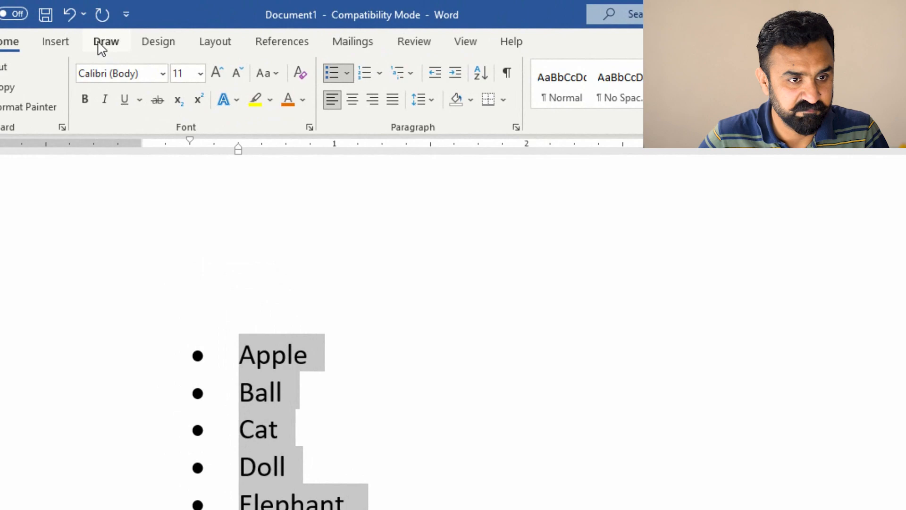
left_click(67, 15)
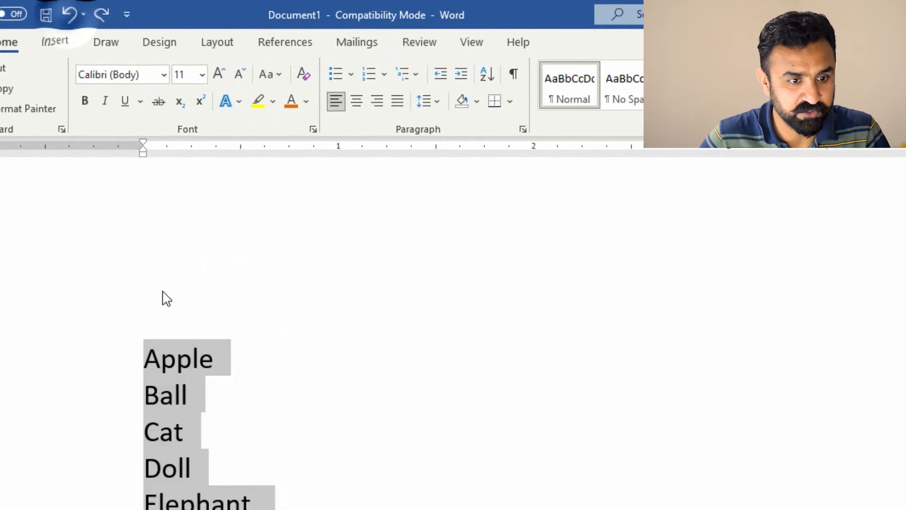
- Give the Apple line a solid round bullet and the Ball line a hollow circle bullet
left_click(177, 361)
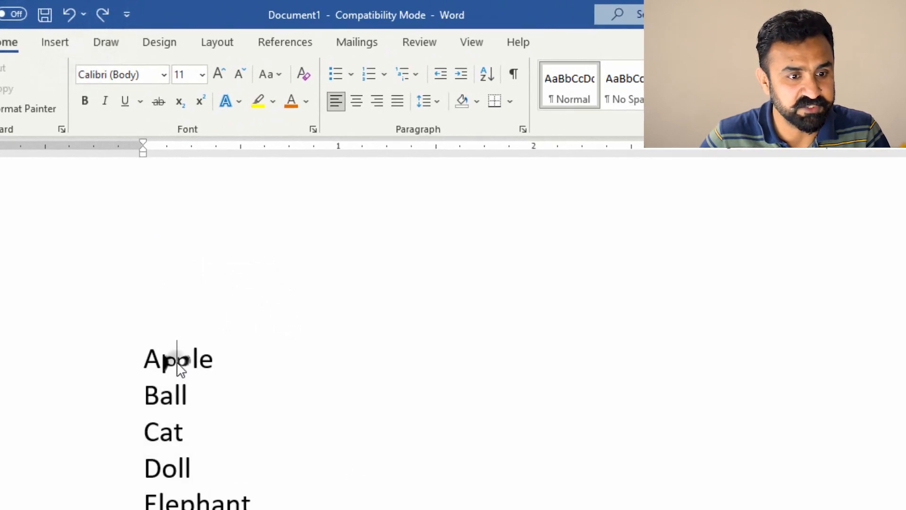
left_click(334, 74)
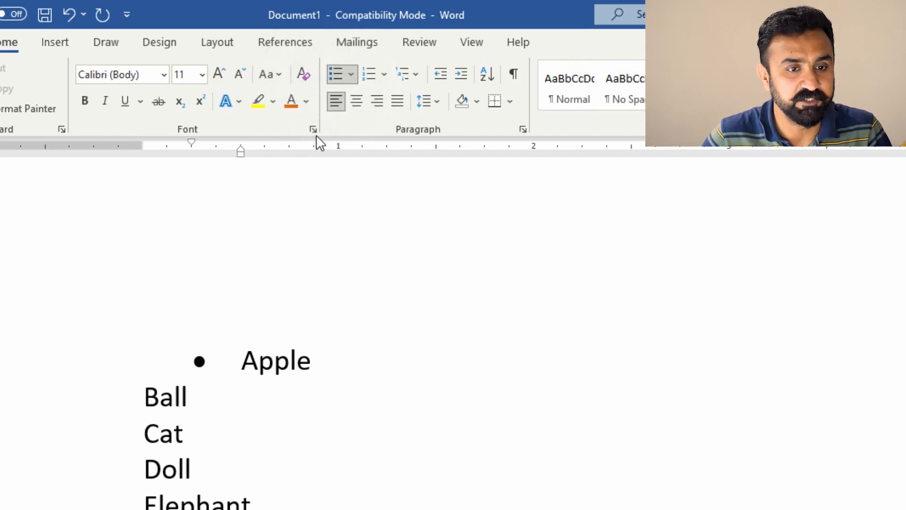
left_click(159, 396)
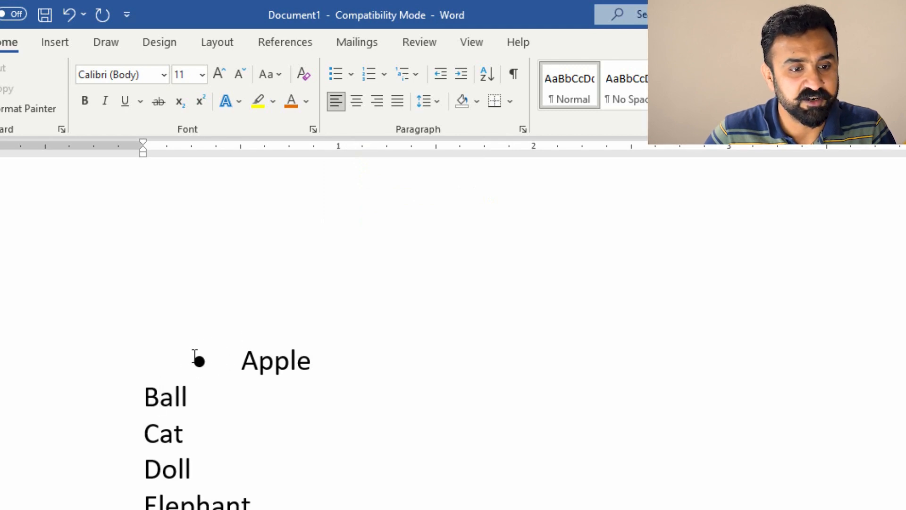
left_click(354, 73)
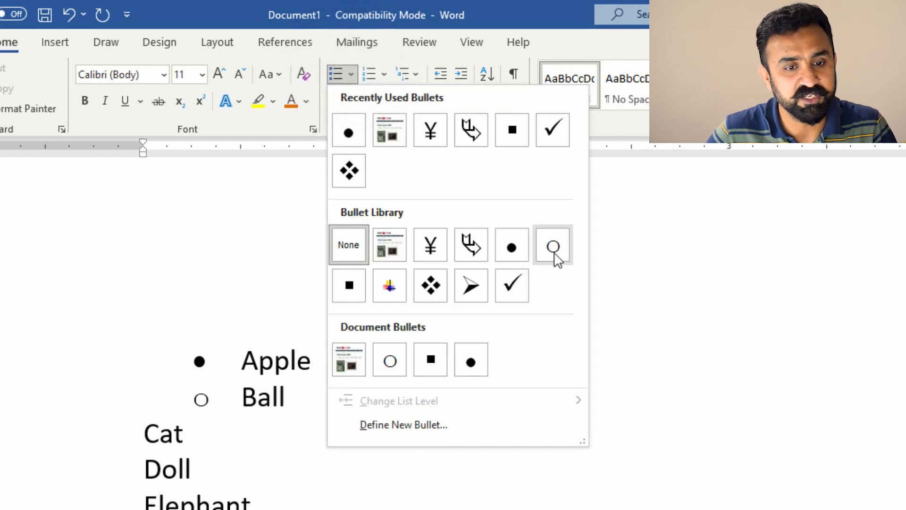
left_click(555, 257)
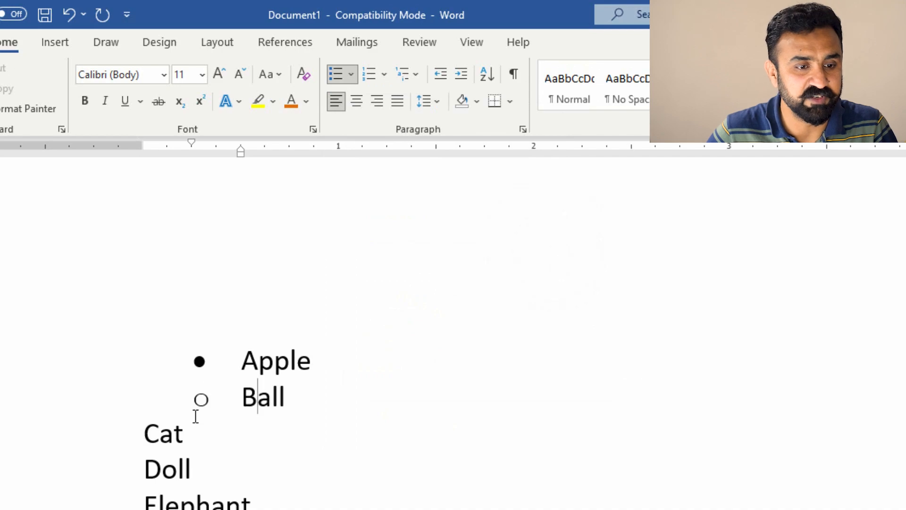
- Give the Cat line the multicoloured cross picture bullet from the bullet library
left_click(187, 434)
left_click(350, 77)
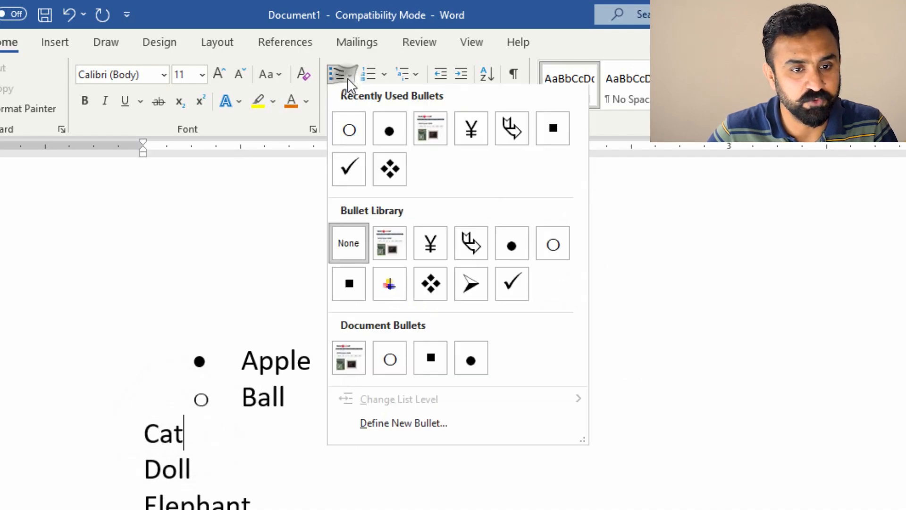
left_click(389, 292)
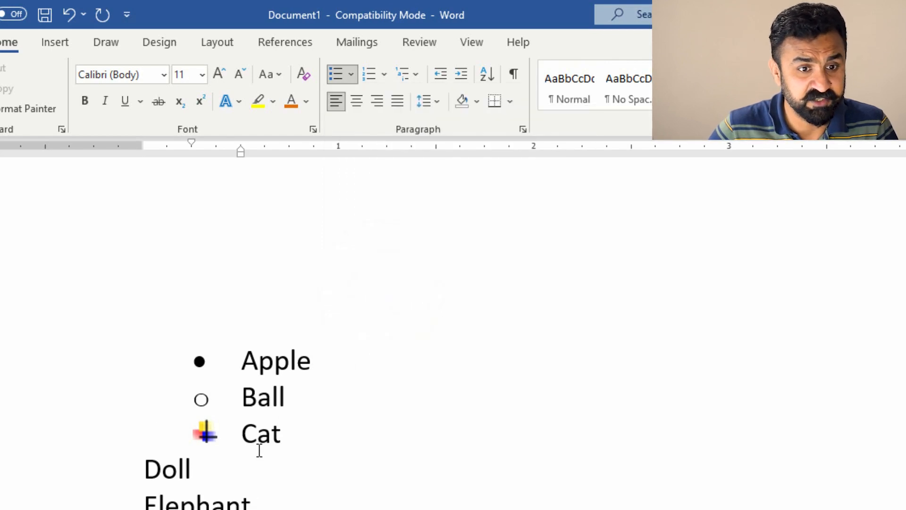
- Give the Doll line an arrowhead bullet and the Elephant line a check mark bullet
left_click(352, 74)
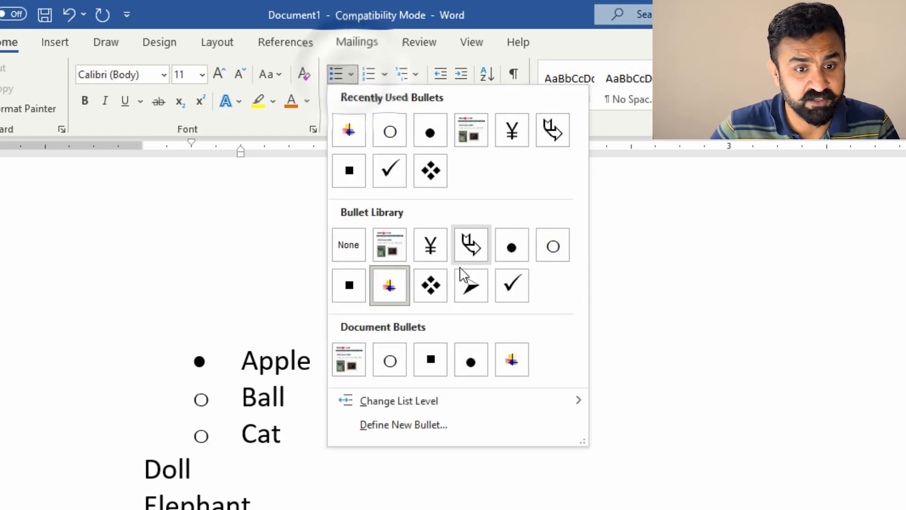
left_click(142, 470)
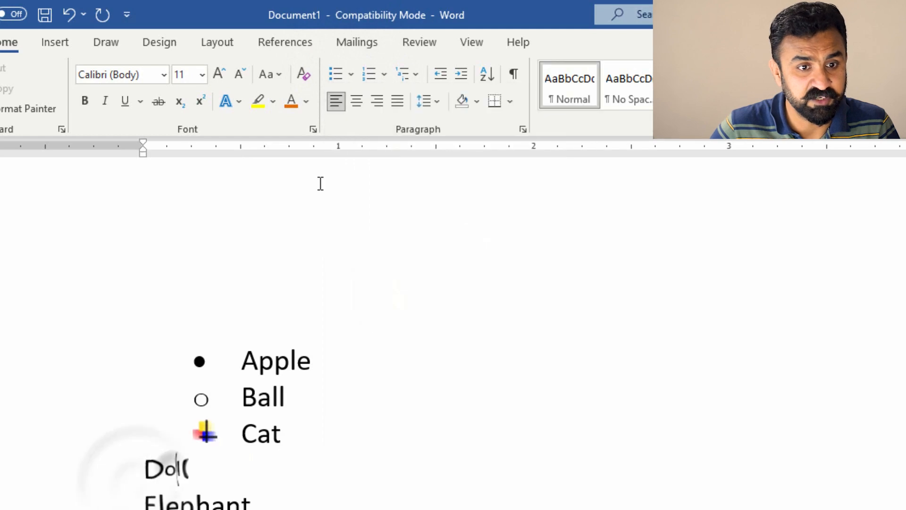
left_click(351, 74)
left_click(475, 293)
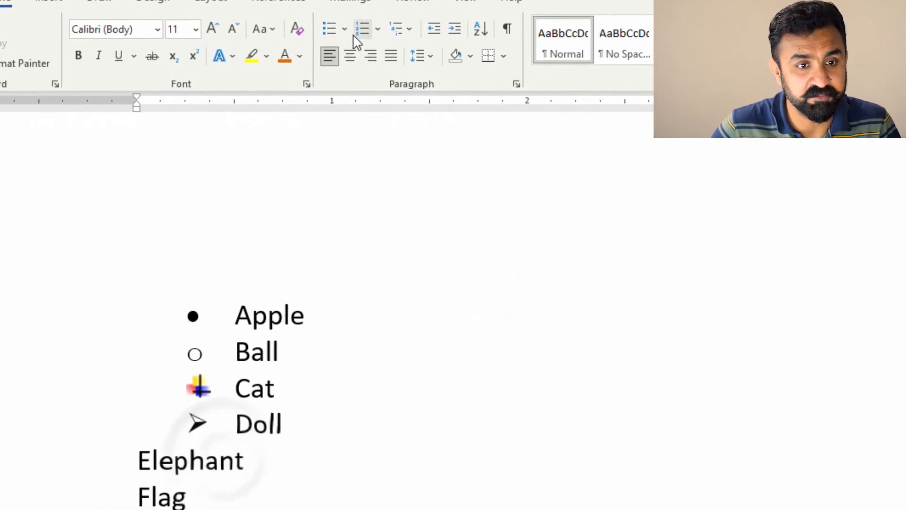
left_click(345, 29)
left_click(506, 239)
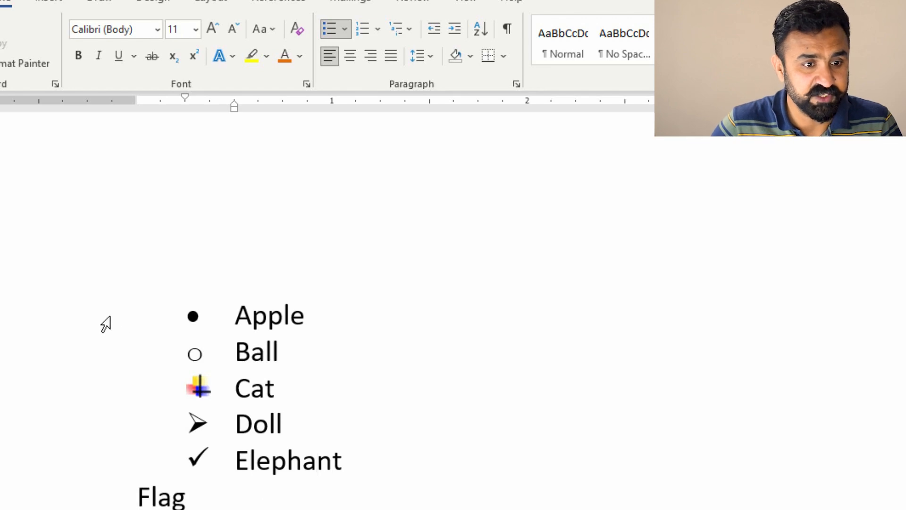
- Apply the check mark bullet to every line of the word list from Apple to Mentor
left_click_drag(105, 324, 127, 495)
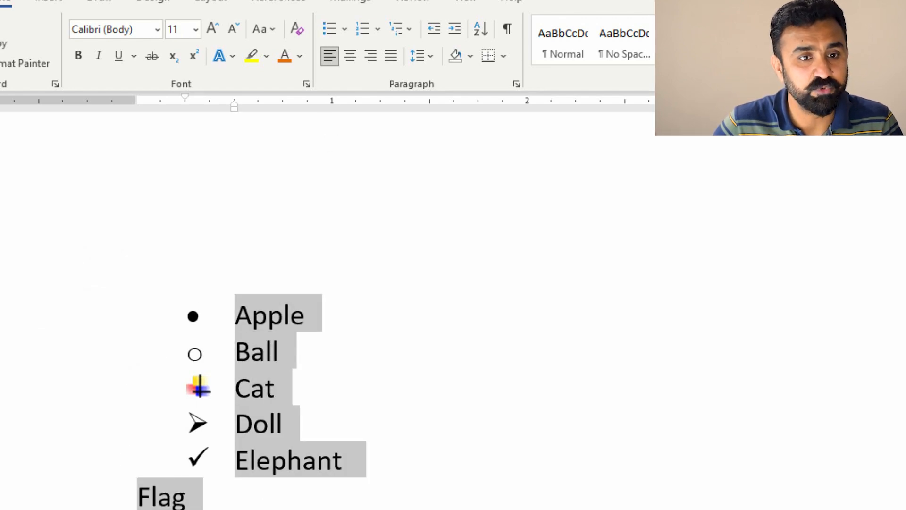
left_click(344, 29)
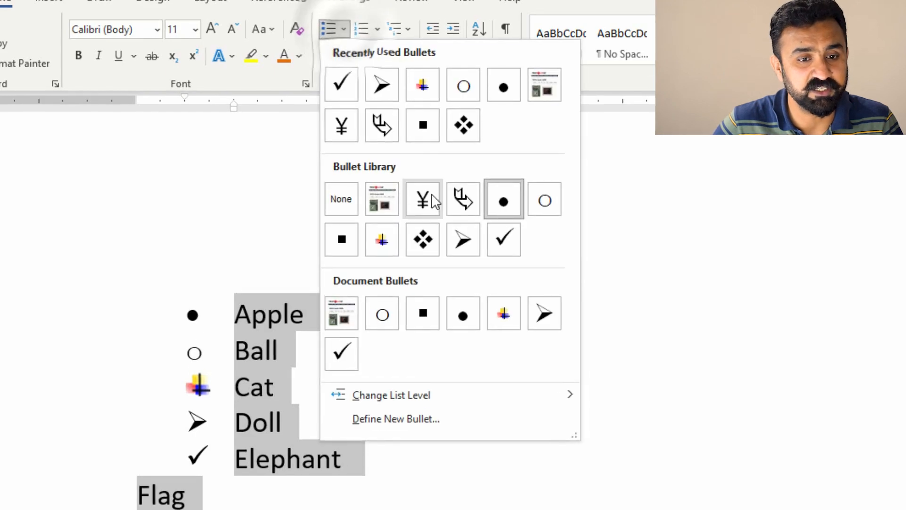
left_click(391, 189)
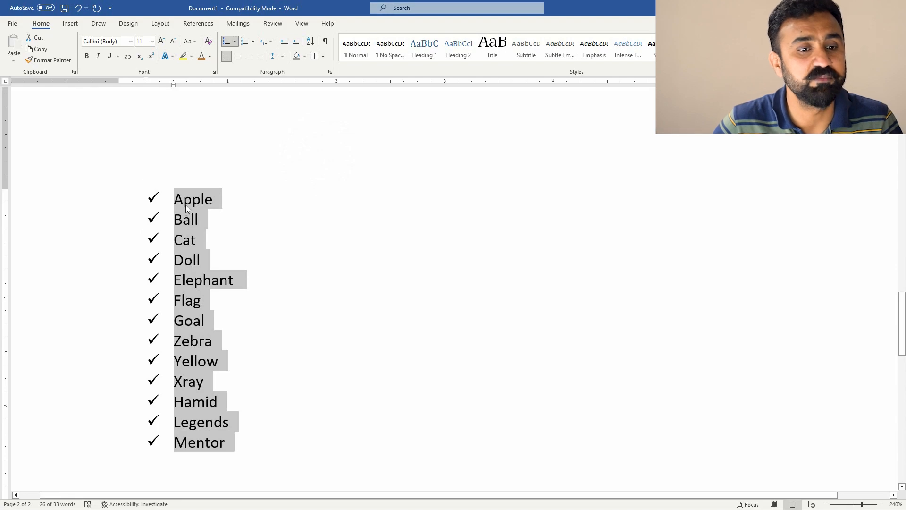
- Define a new bullet from Wingdings symbol 208 and apply it to the check-marked word list
left_click(174, 218)
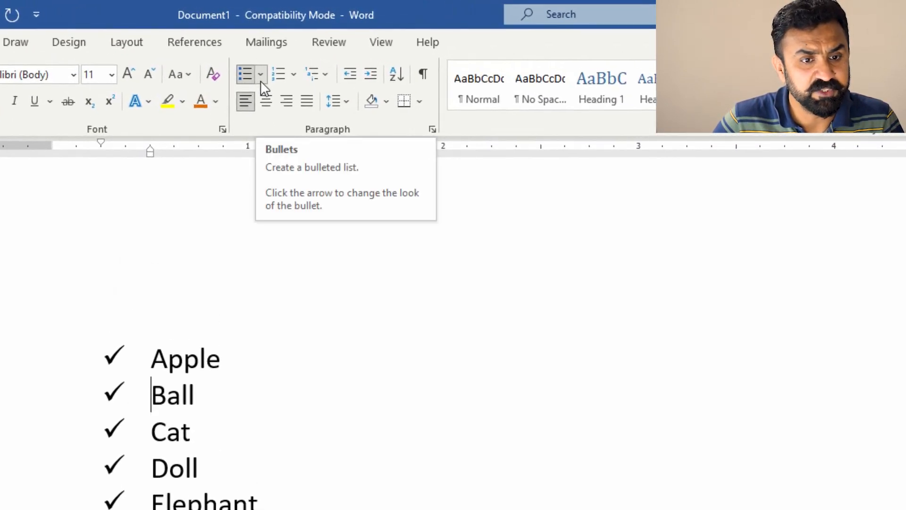
left_click(152, 358)
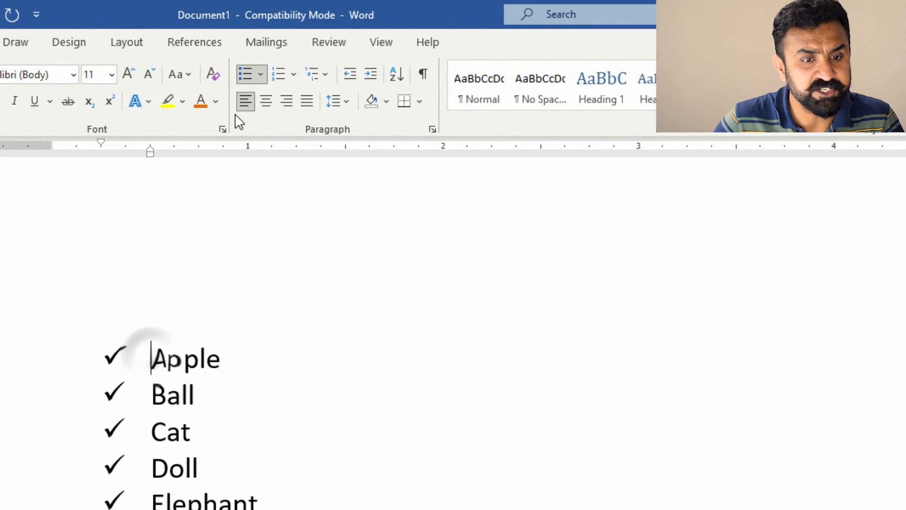
left_click(260, 74)
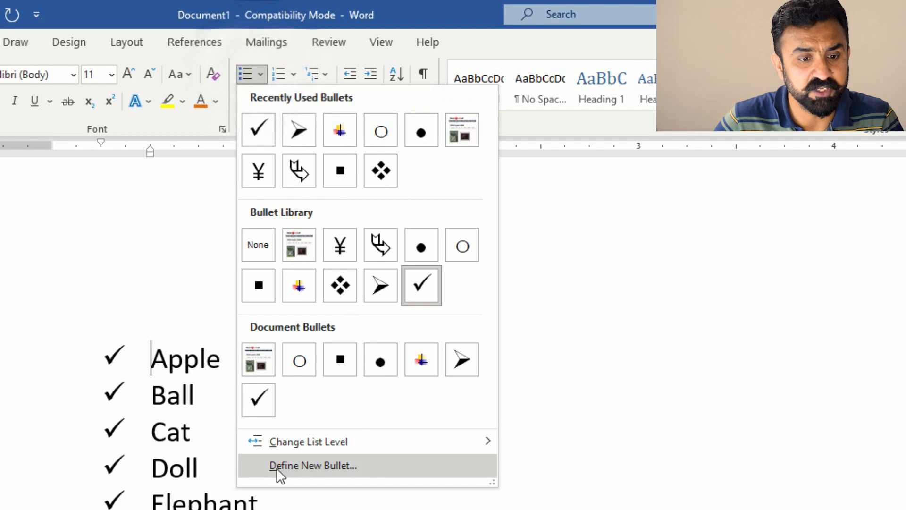
left_click(313, 465)
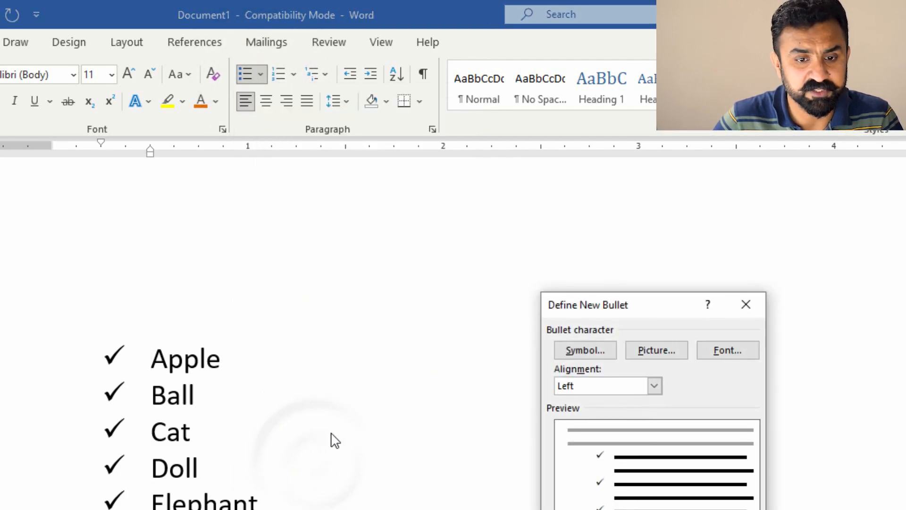
left_click_drag(638, 310, 354, 194)
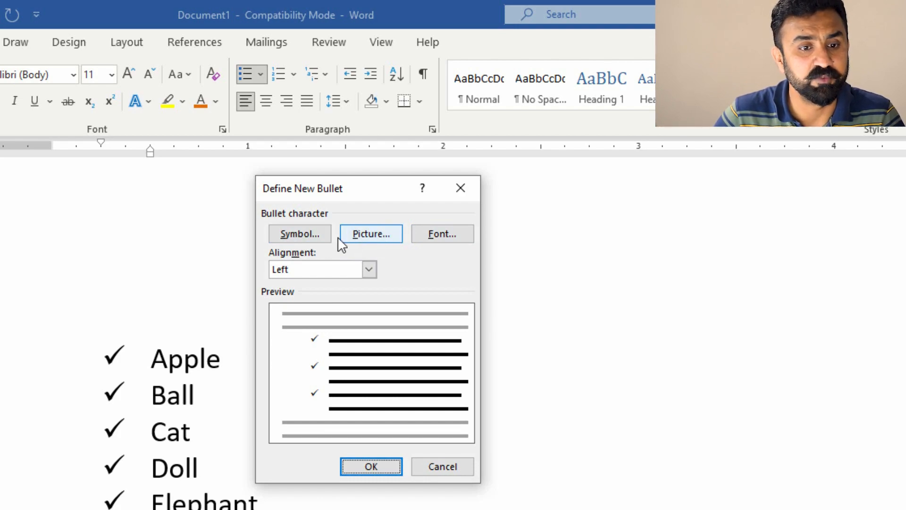
left_click(308, 233)
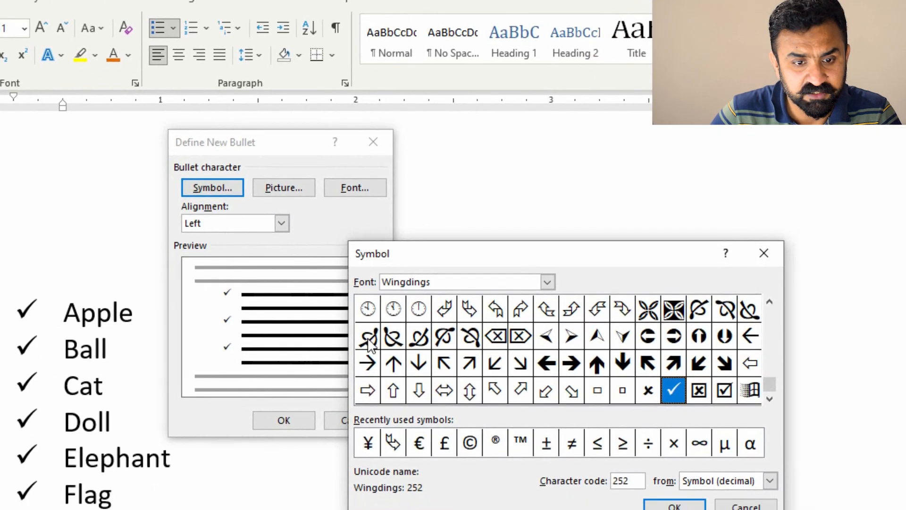
left_click(455, 382)
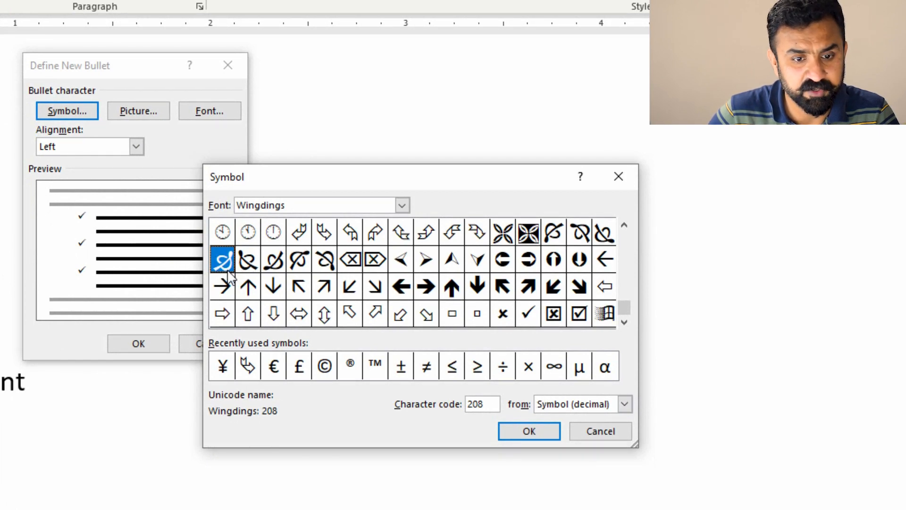
left_click(531, 432)
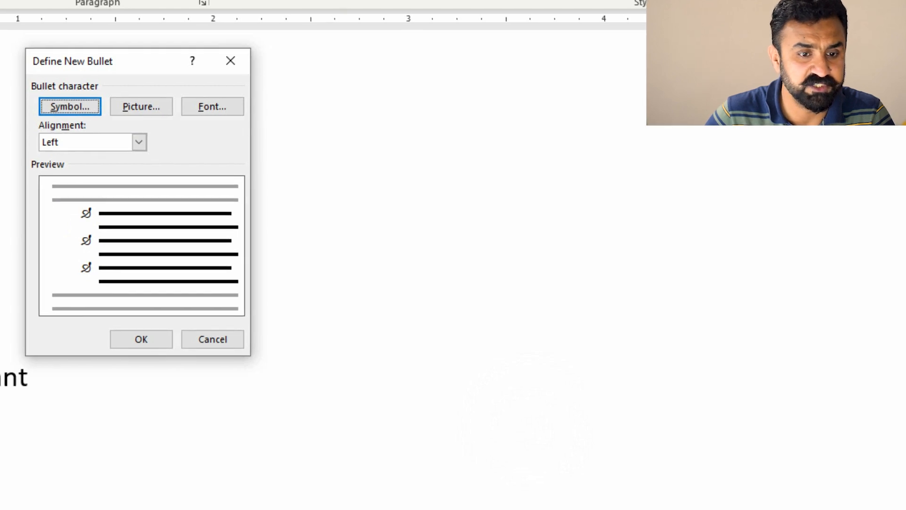
left_click(253, 196)
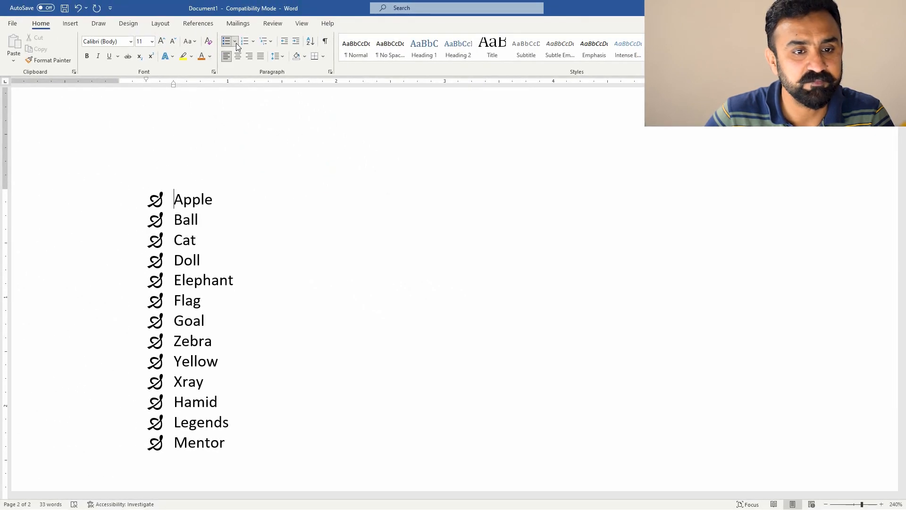
- Define a new bullet from Wingdings 2 symbol 39, the telephone, and apply it to the word list
left_click(235, 42)
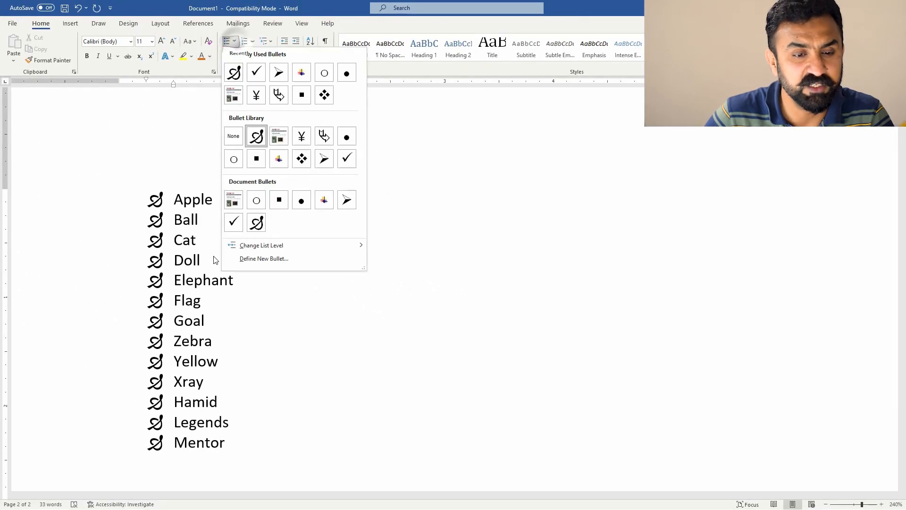
left_click(267, 260)
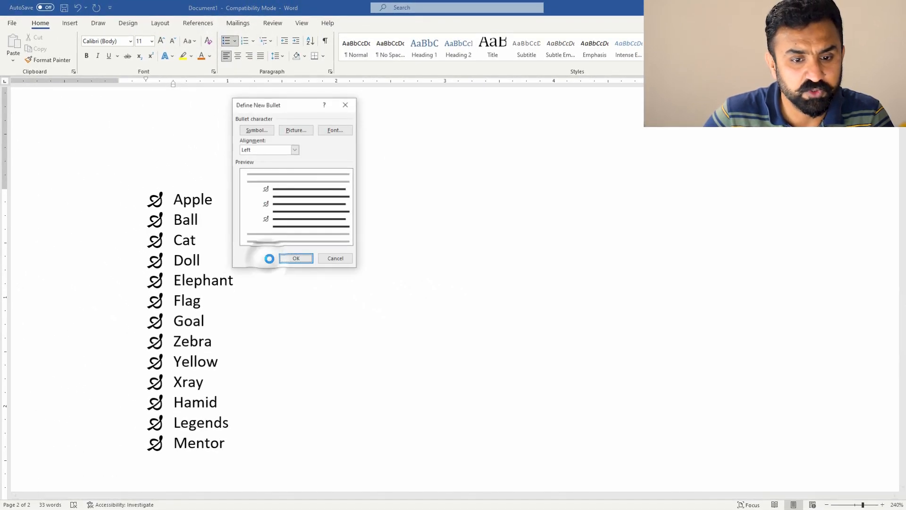
left_click(257, 130)
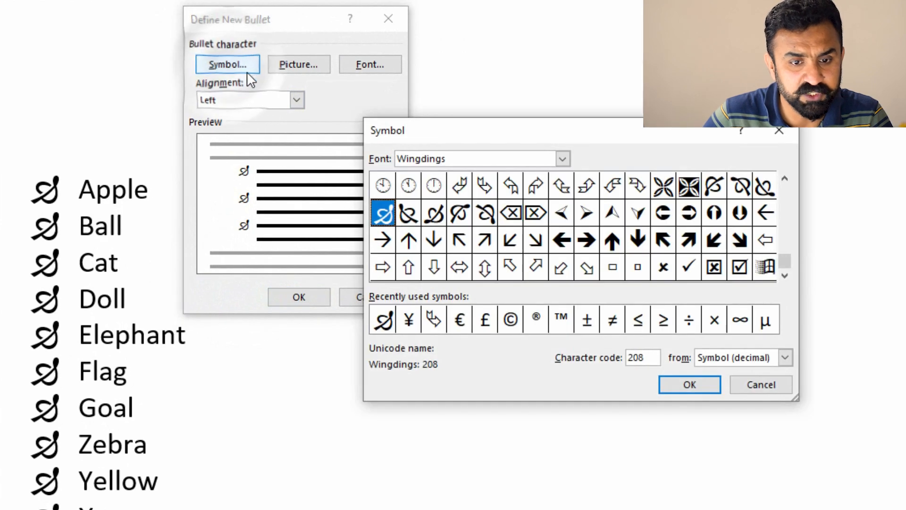
left_click(563, 159)
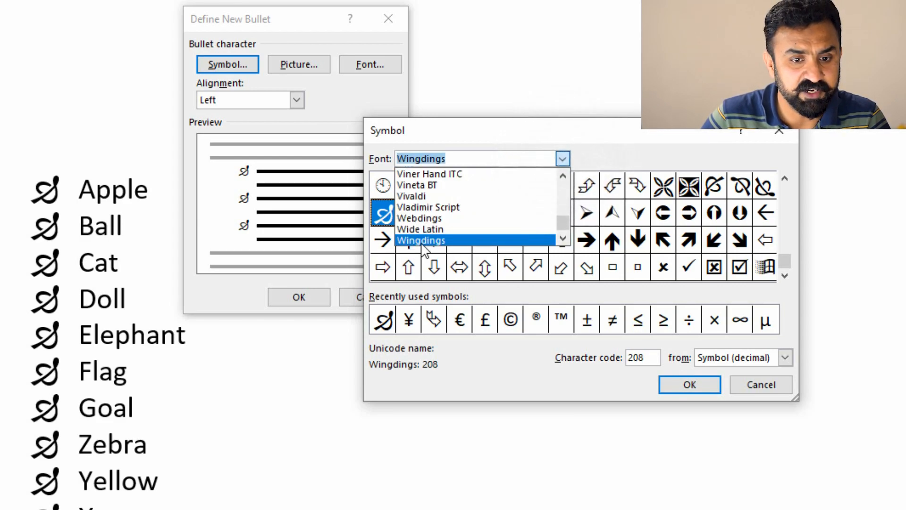
scroll(427, 241, "down", 1)
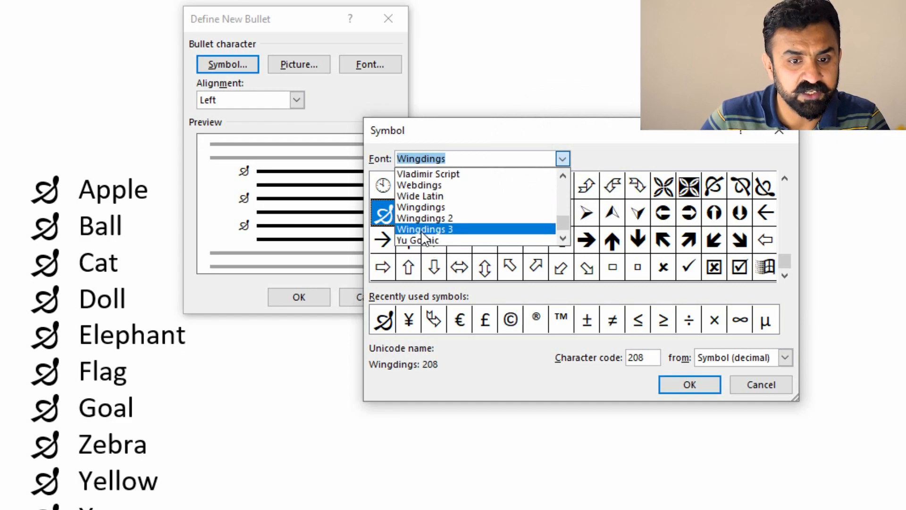
scroll(464, 236, "down", 1)
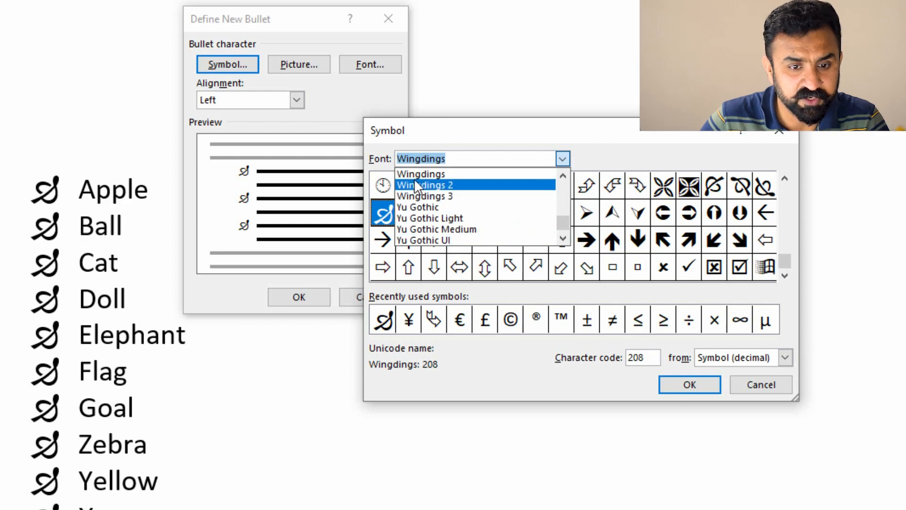
left_click(446, 188)
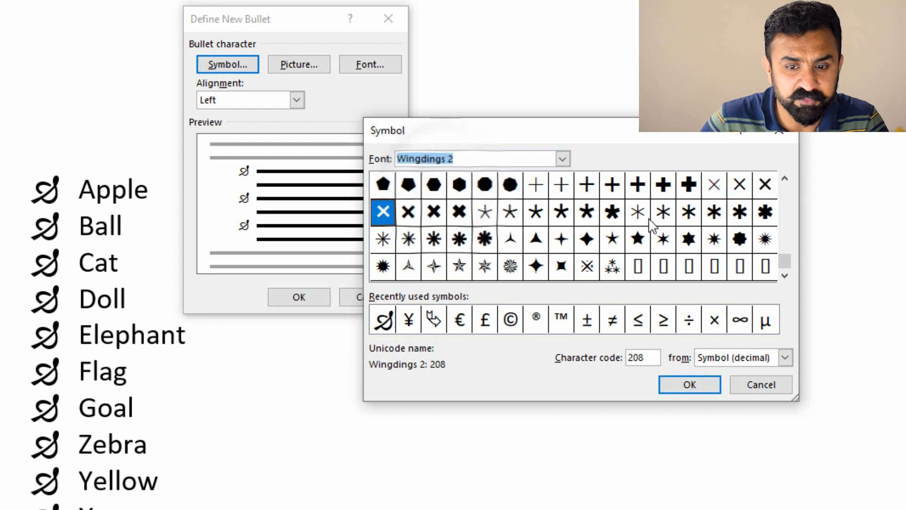
left_click(783, 180)
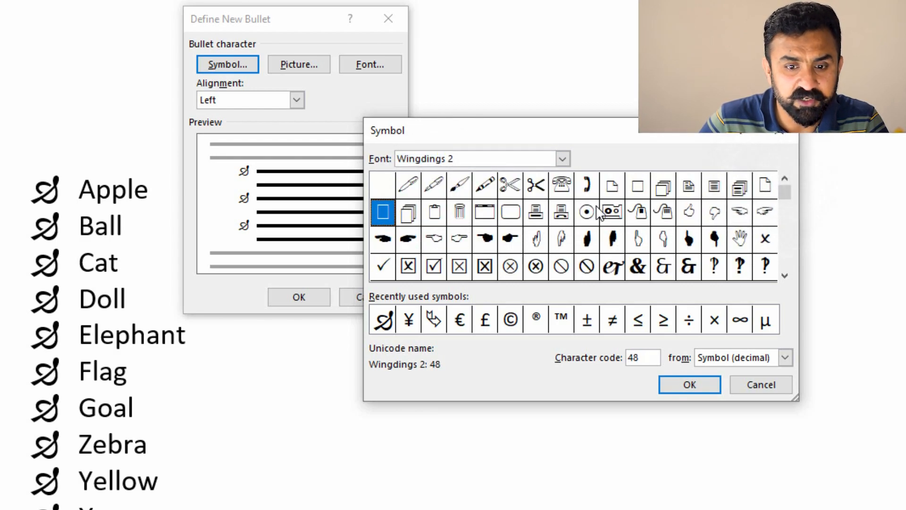
left_click(562, 185)
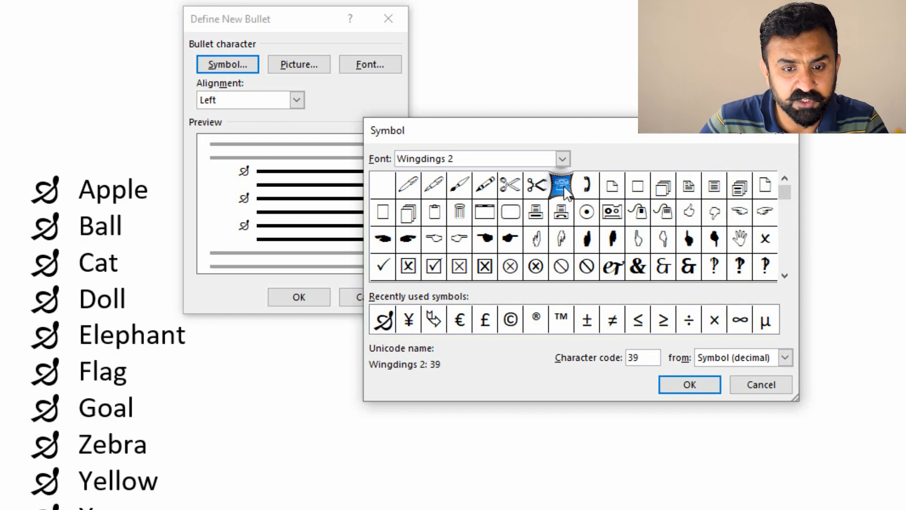
left_click(688, 384)
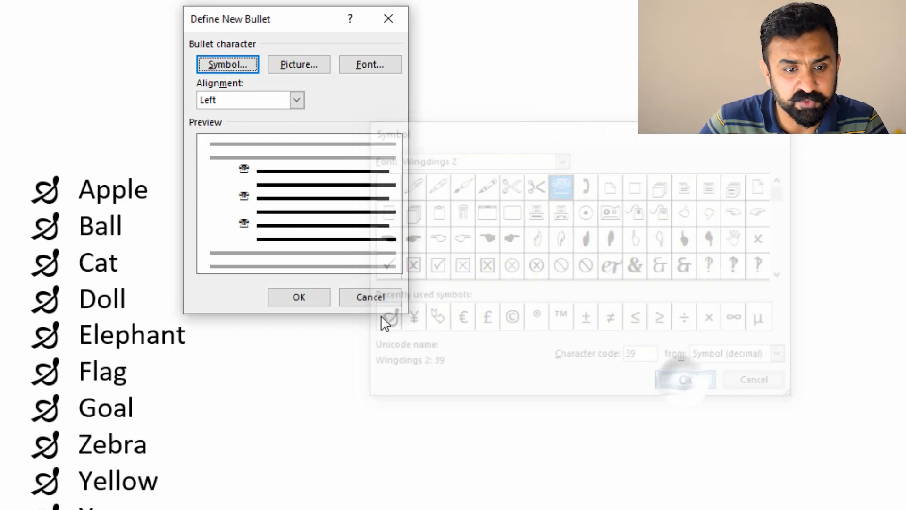
left_click(313, 296)
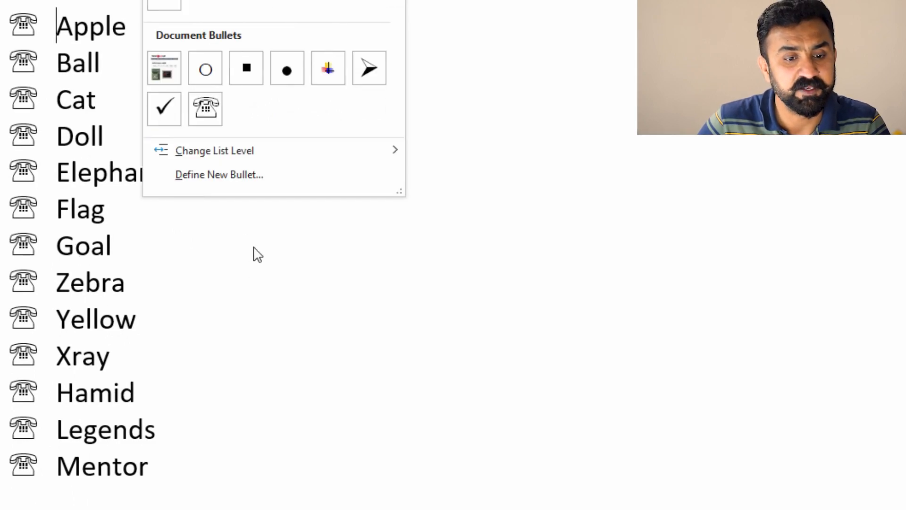
- Define a new bullet from the omega character, code 87 of the Symbol font, and apply it to the word list
left_click(222, 175)
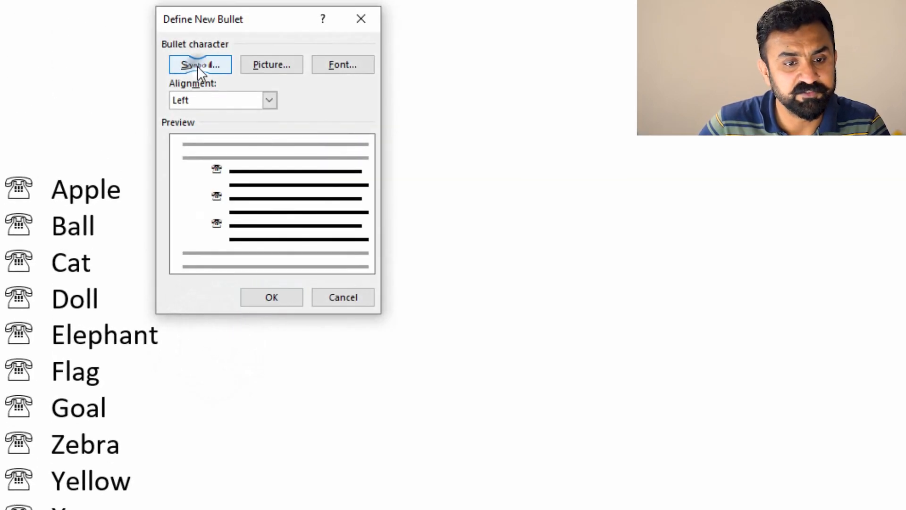
left_click(200, 65)
left_click(535, 159)
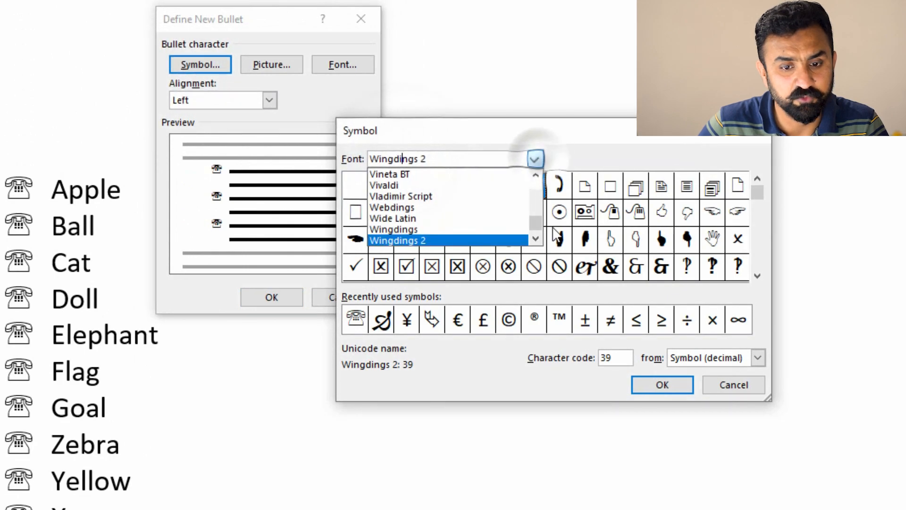
left_click(534, 183)
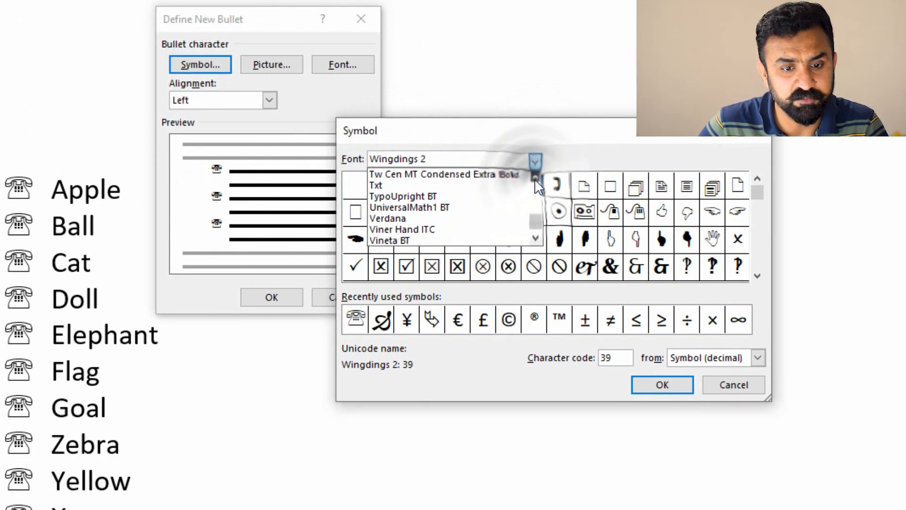
left_click(535, 180)
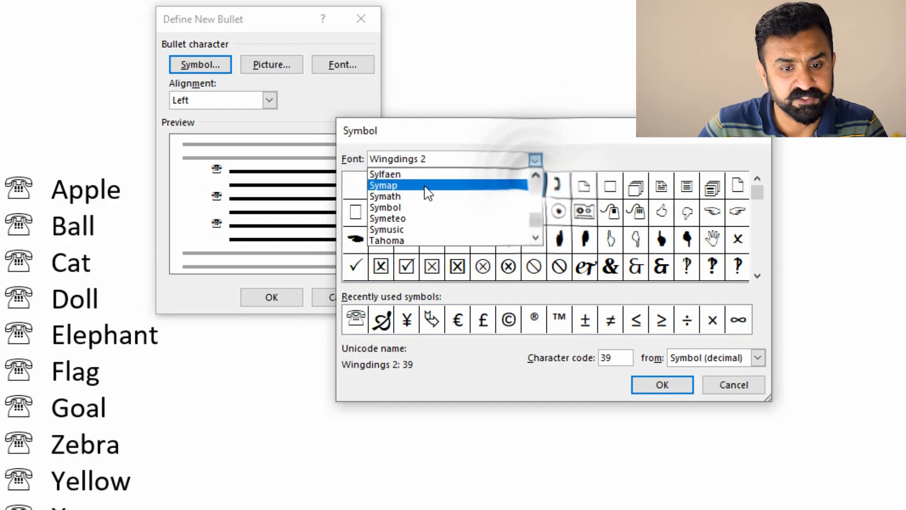
left_click(404, 208)
left_click(534, 268)
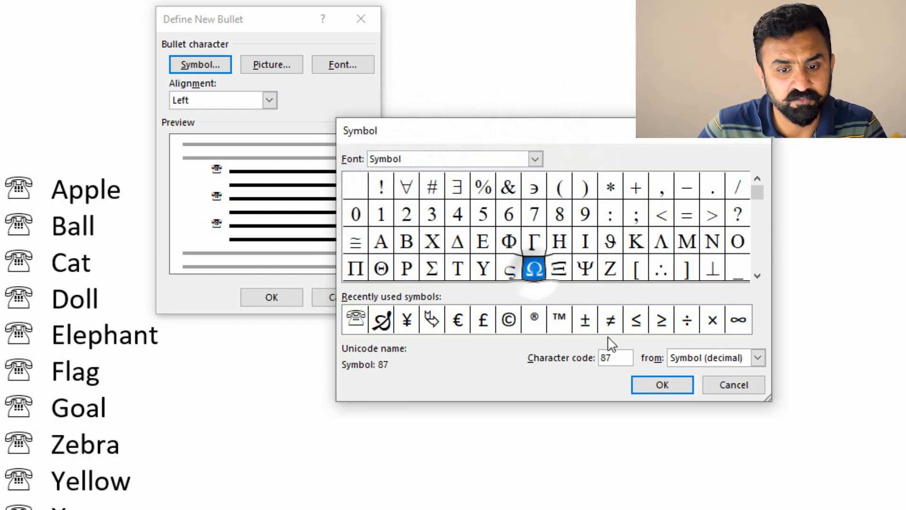
left_click(659, 386)
left_click(267, 297)
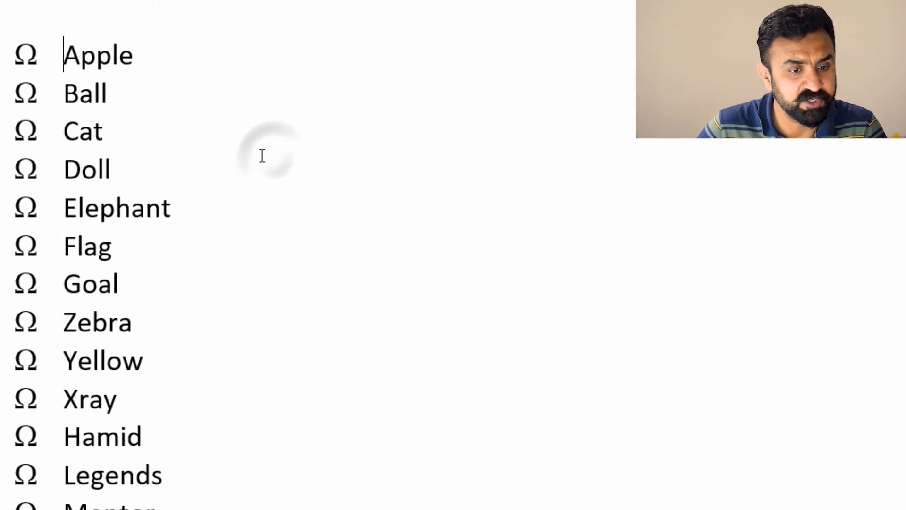
- Define a new picture bullet from the desktop PNG file "NVIDIA M3000m Name" and apply it to the word list
left_click(178, 1)
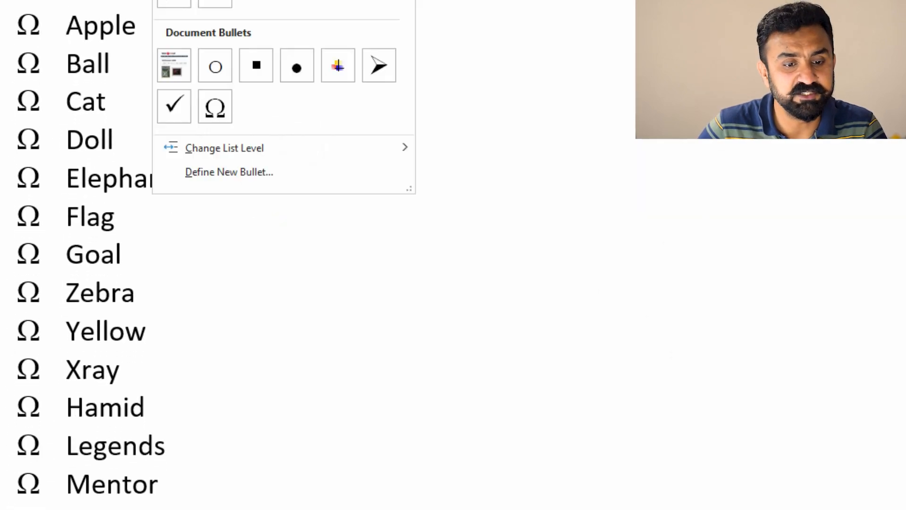
left_click(227, 175)
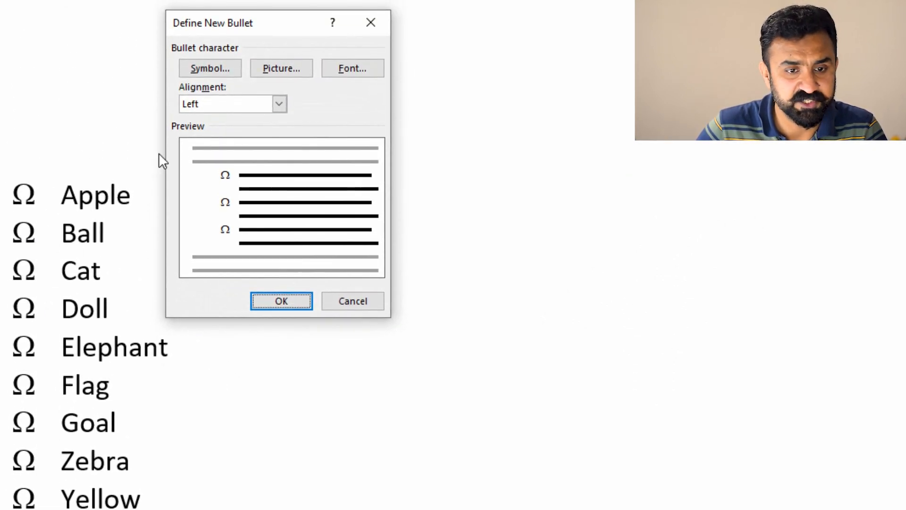
left_click(289, 71)
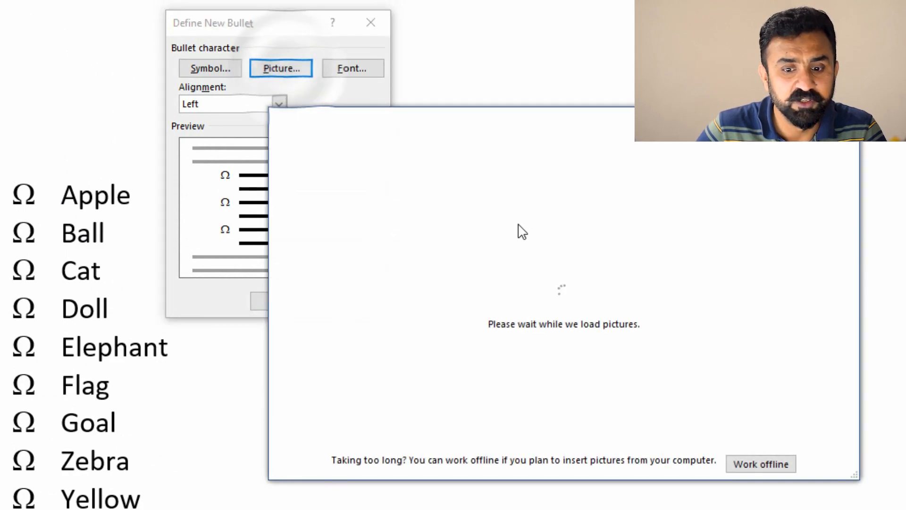
left_click(759, 464)
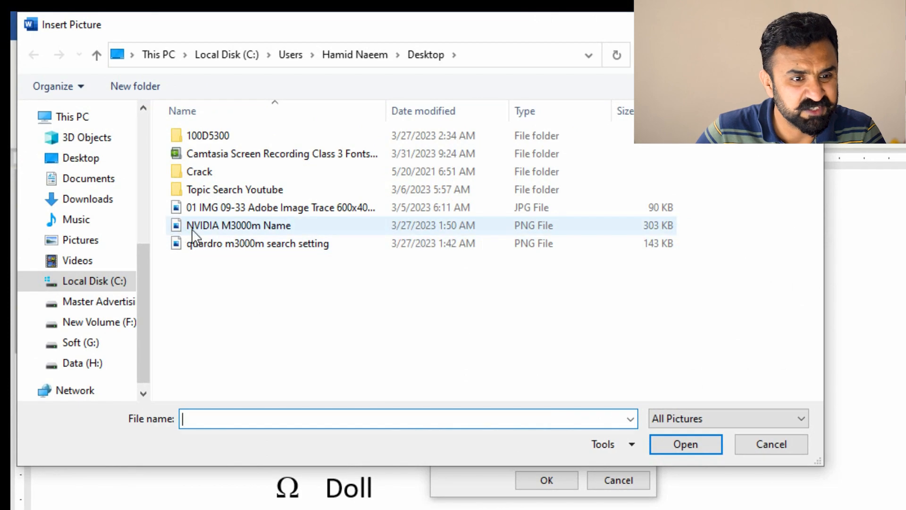
left_click(175, 227)
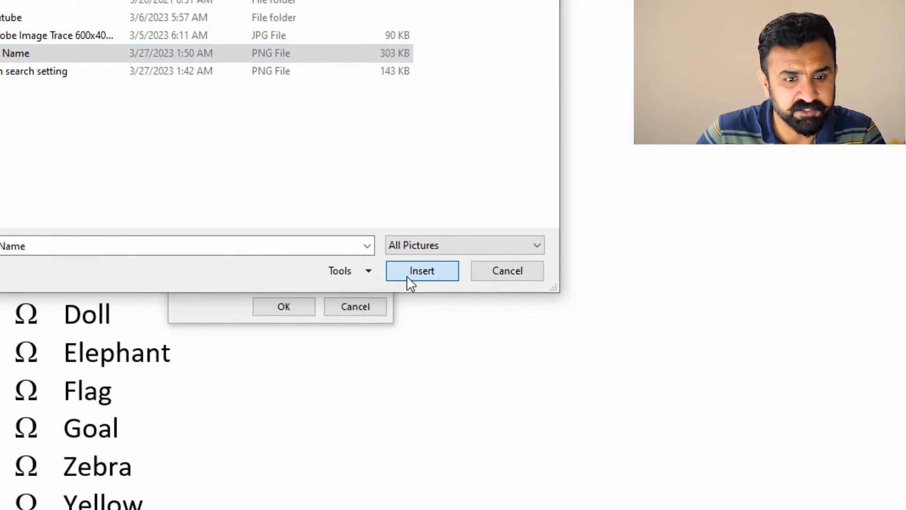
left_click(674, 448)
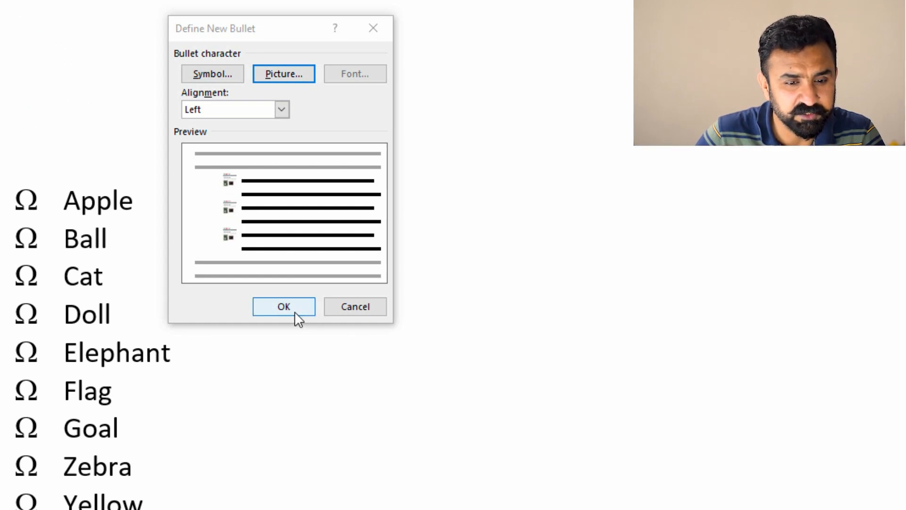
left_click(295, 310)
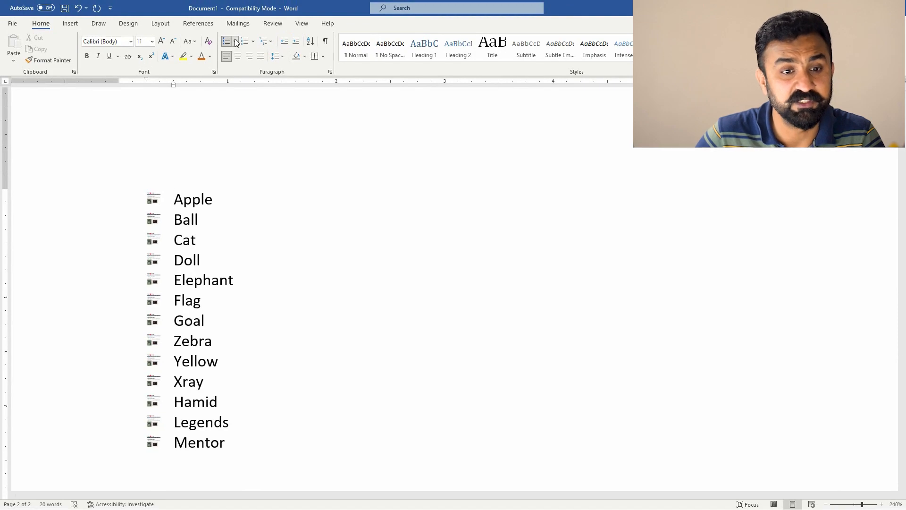
left_click(236, 42)
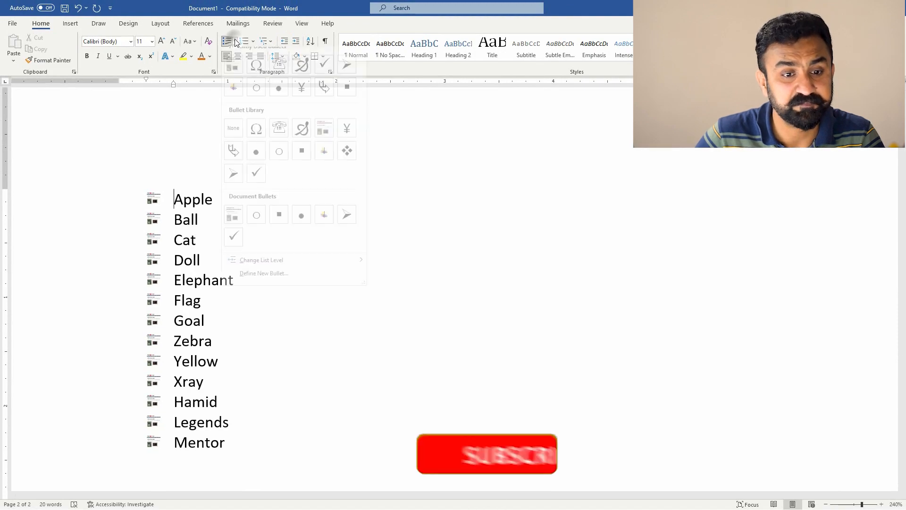
left_click(282, 283)
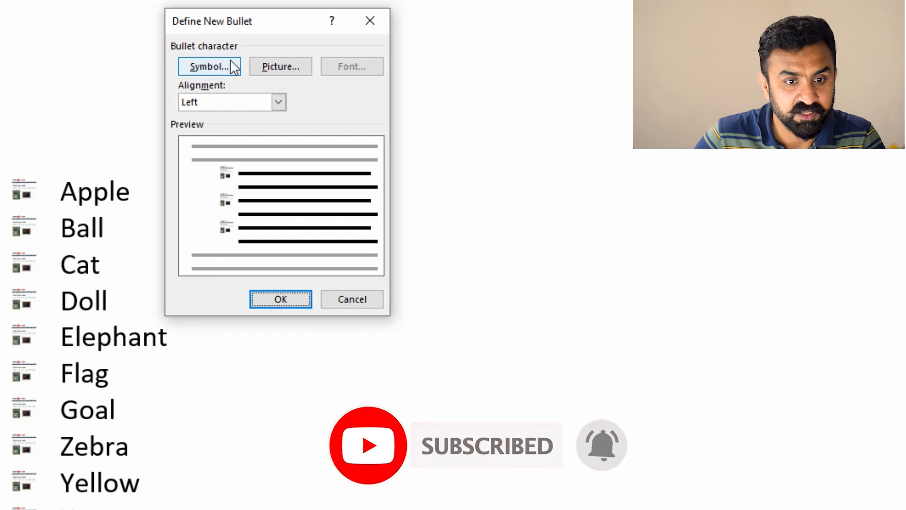
left_click(351, 299)
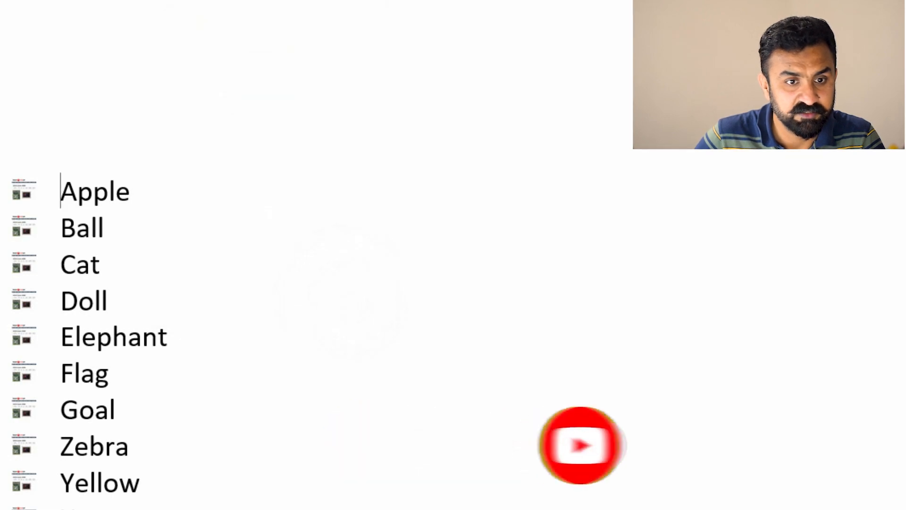
- Replace the word list's picture bullets with the check mark bullet from the bullet library
left_click(165, 1)
left_click(214, 157)
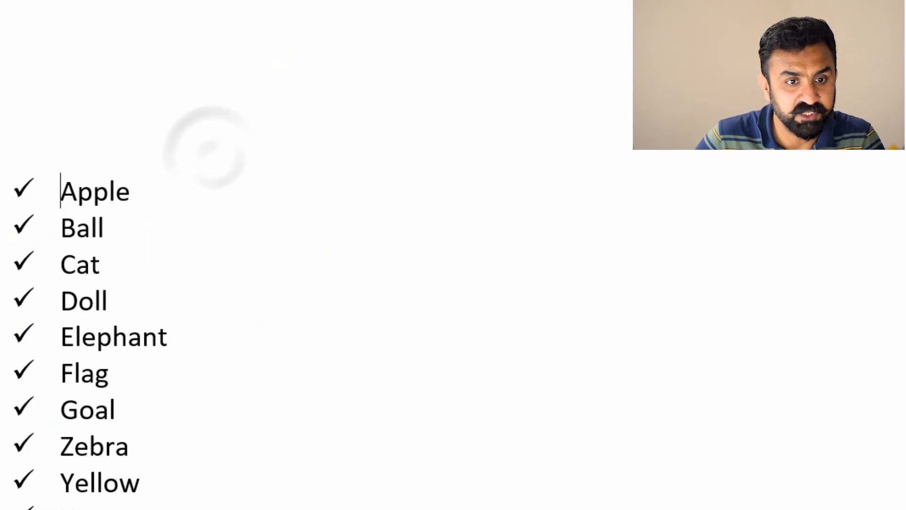
- Start defining a new bullet for the word list with the check mark's font set to Bold, size 14
left_click(165, 1)
left_click(237, 340)
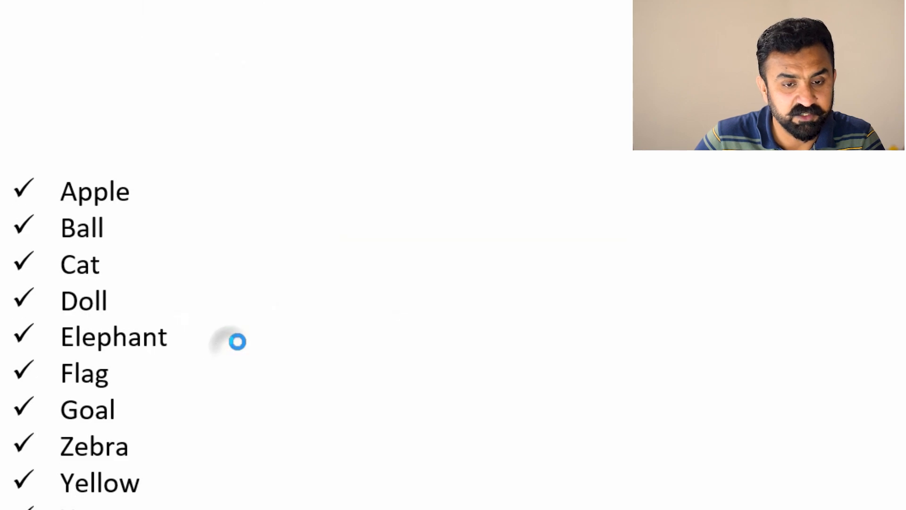
left_click(358, 68)
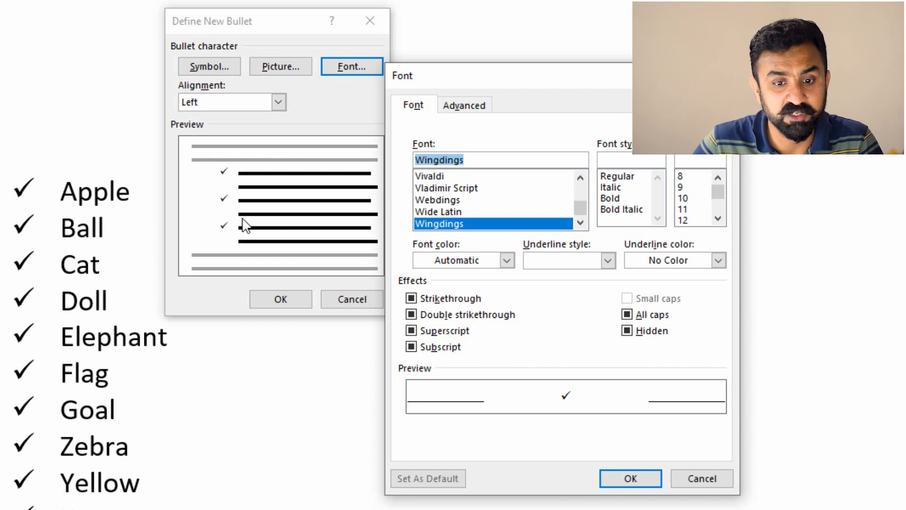
left_click(609, 198)
left_click(718, 218)
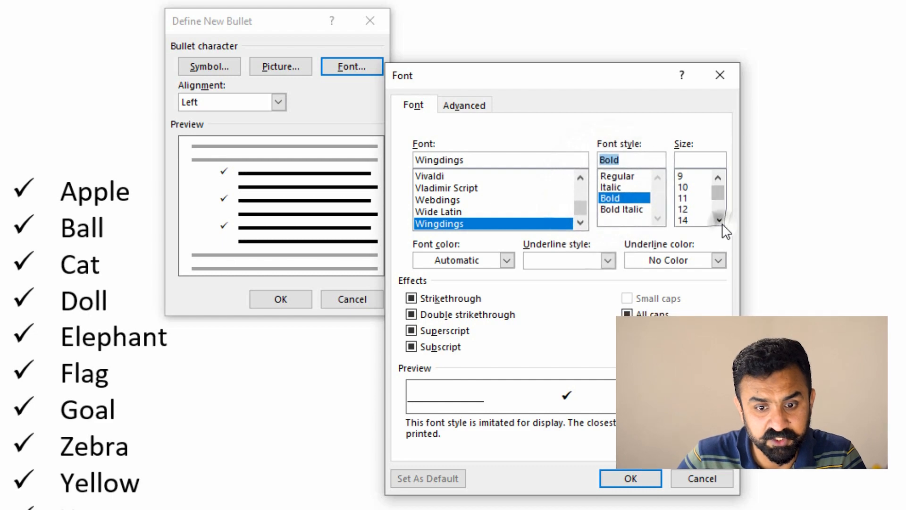
left_click(683, 219)
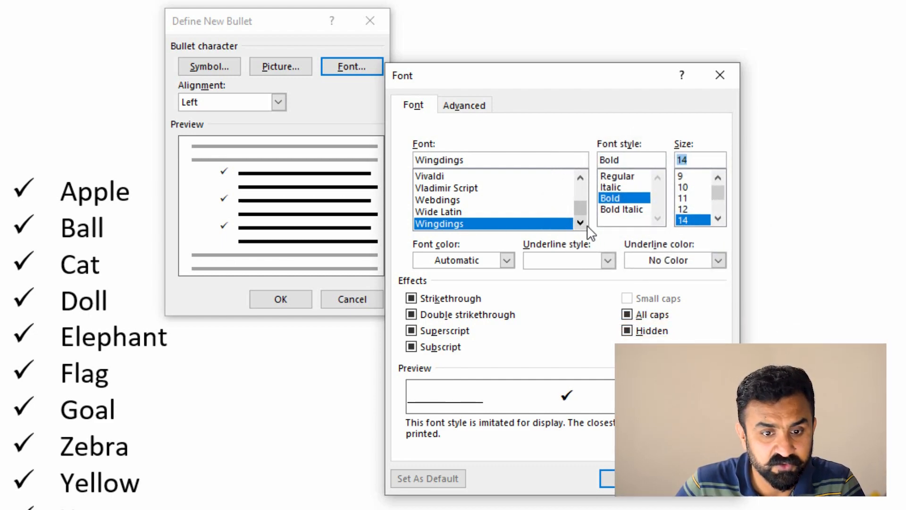
- Give the check mark bullet a single underline in the blue theme color and apply the bullet to the word list
left_click(606, 261)
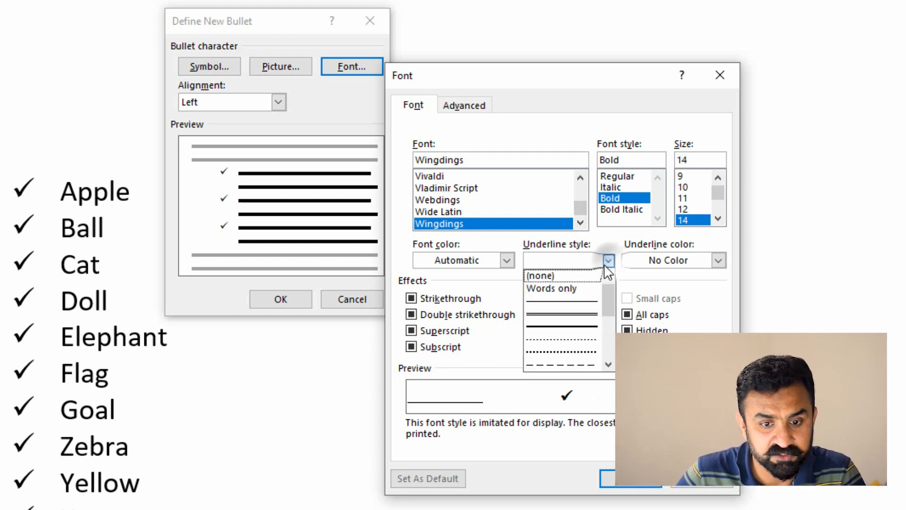
left_click(571, 301)
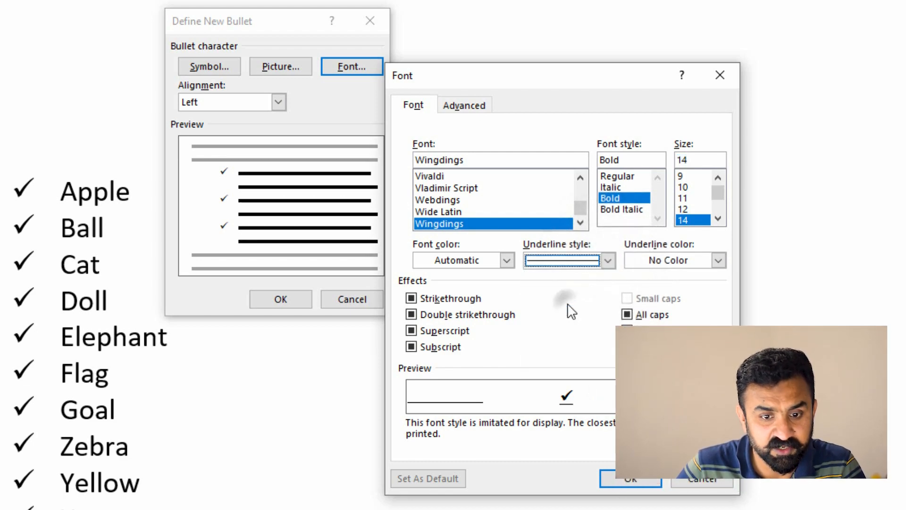
left_click(717, 260)
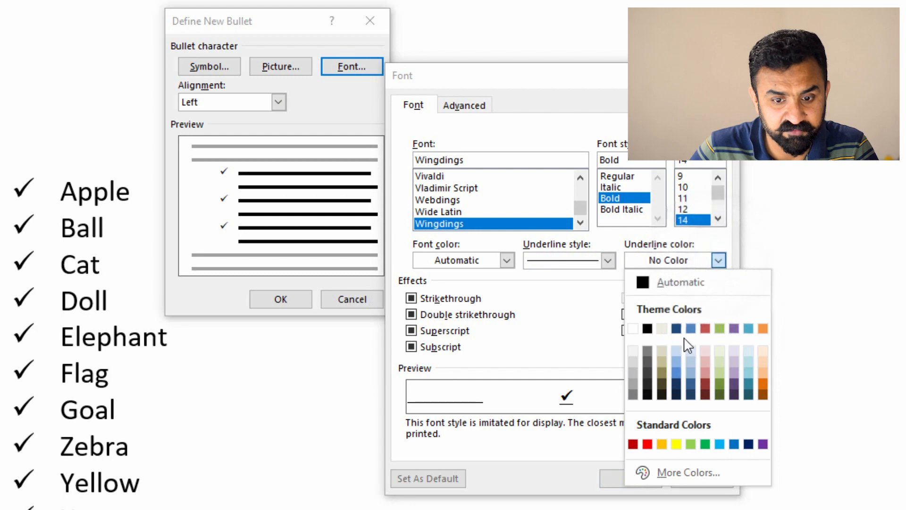
left_click(689, 326)
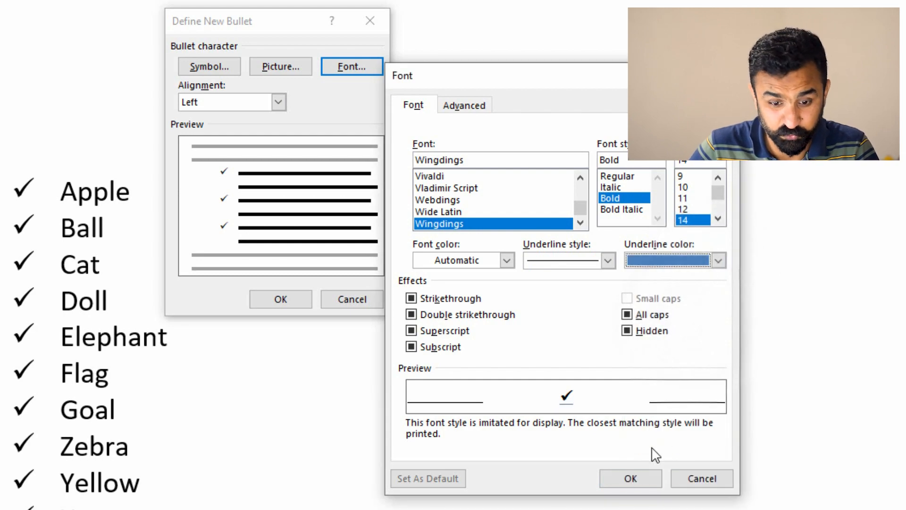
left_click(641, 477)
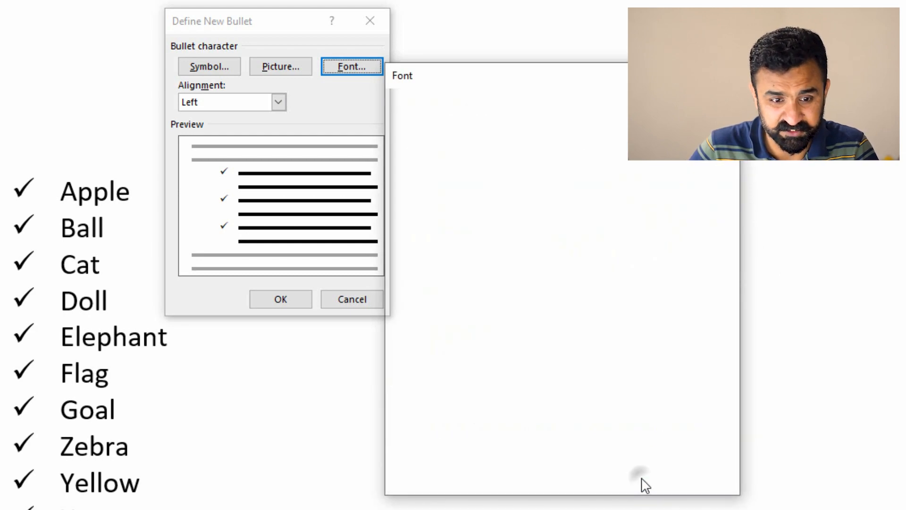
left_click(283, 301)
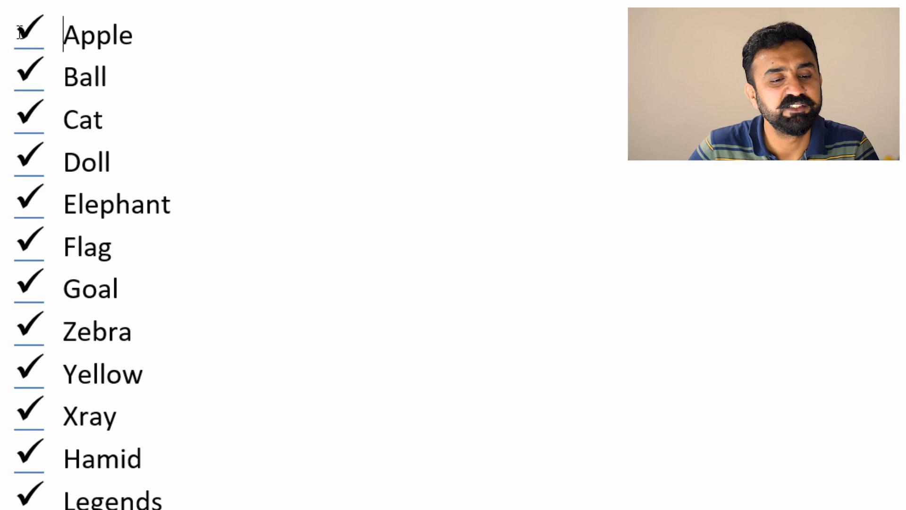
- Convert the check mark word list starting at Apple into a 1., 2., 3. numbered list
scroll(20, 66, "down", 5)
scroll(68, 89, "up", 5)
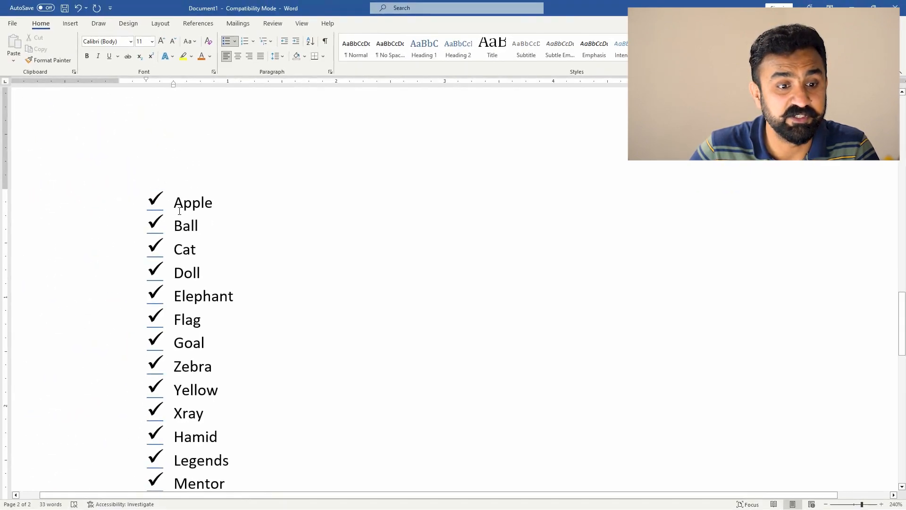
scroll(160, 217, "down", 2)
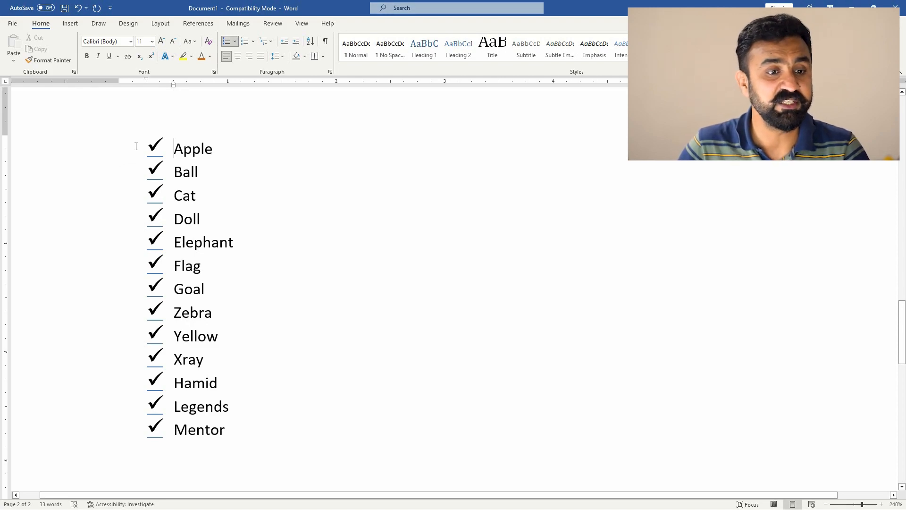
left_click(176, 148)
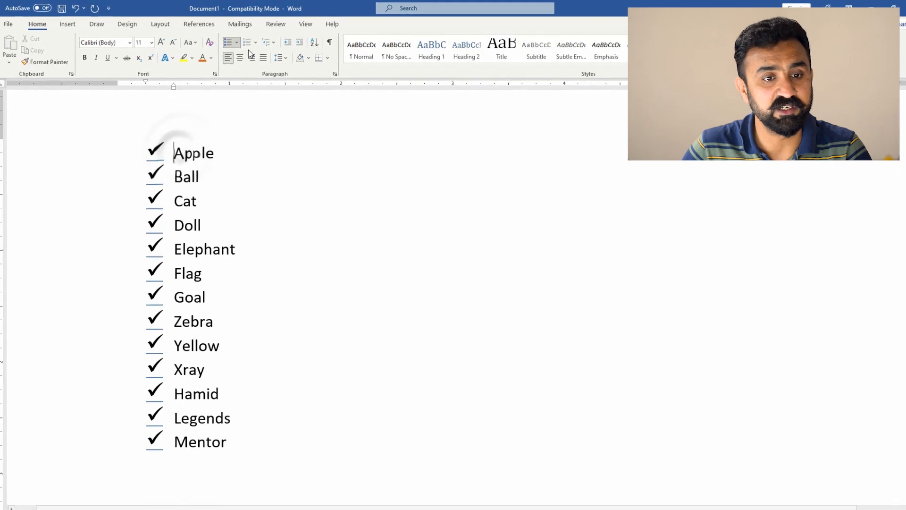
left_click(309, 75)
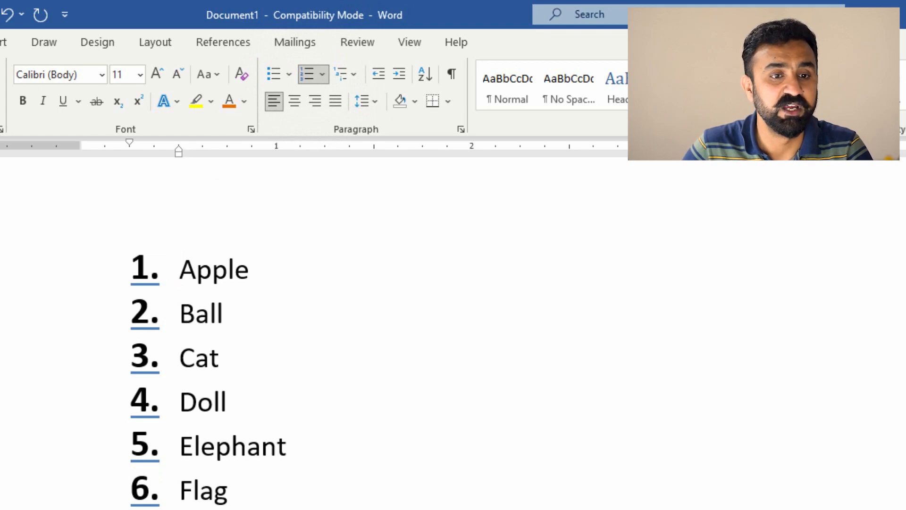
- Set the font size of the list numbers alone to 11, without selecting the words
left_click(145, 271)
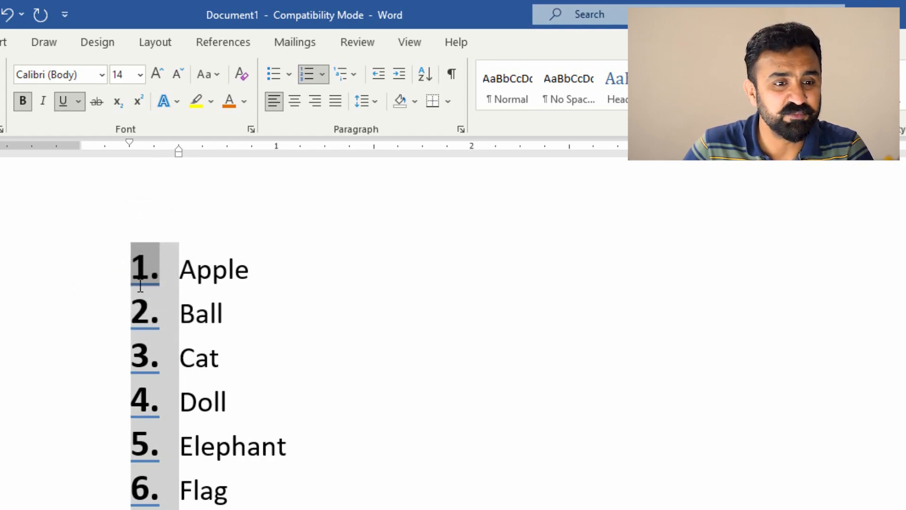
left_click(190, 277)
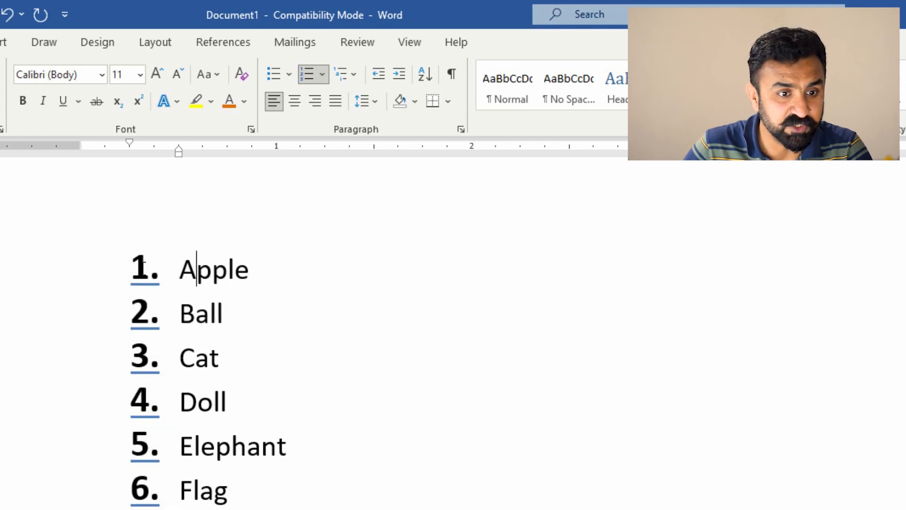
left_click(143, 264)
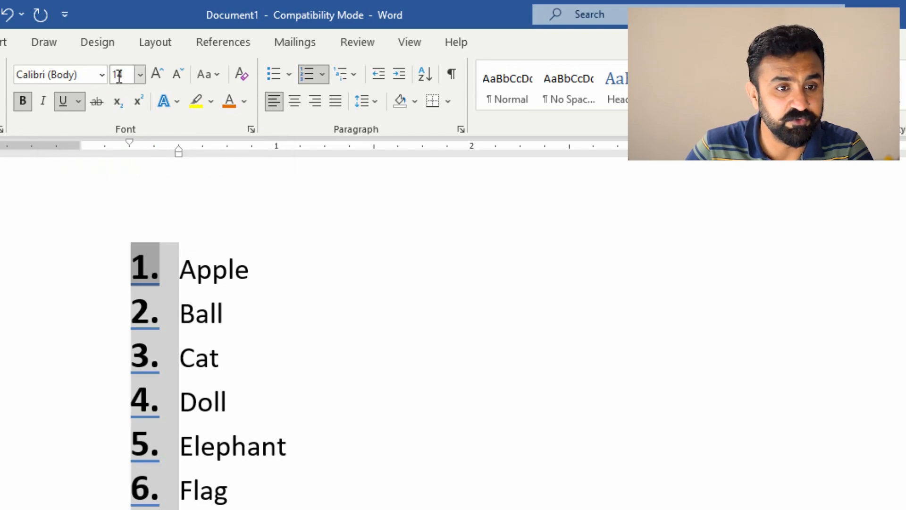
left_click(224, 266)
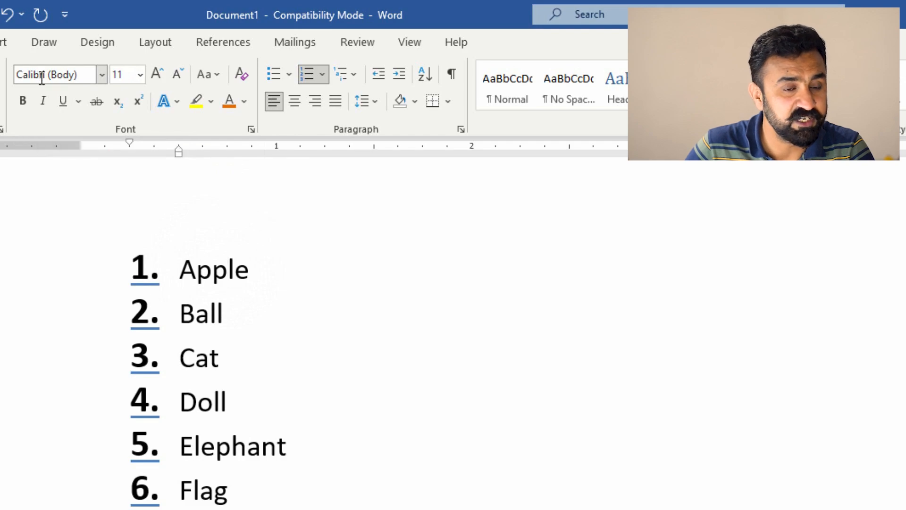
left_click(144, 272)
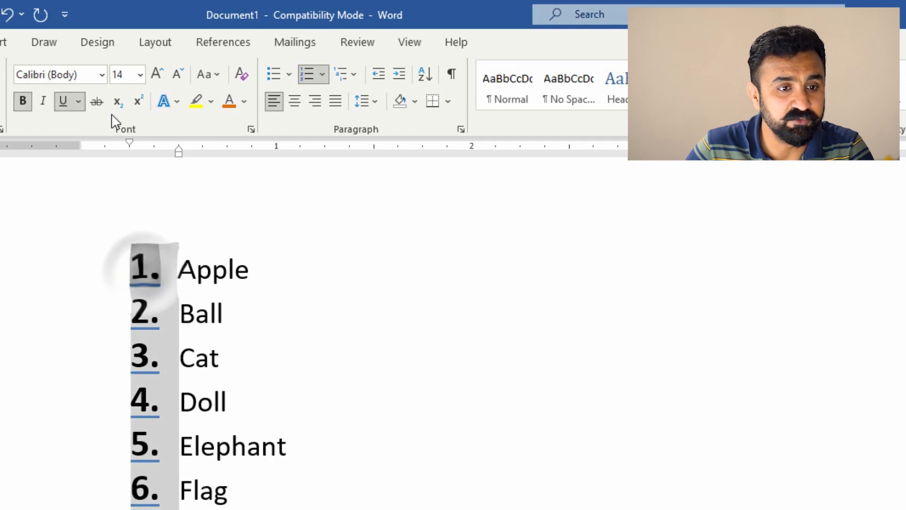
left_click(117, 75)
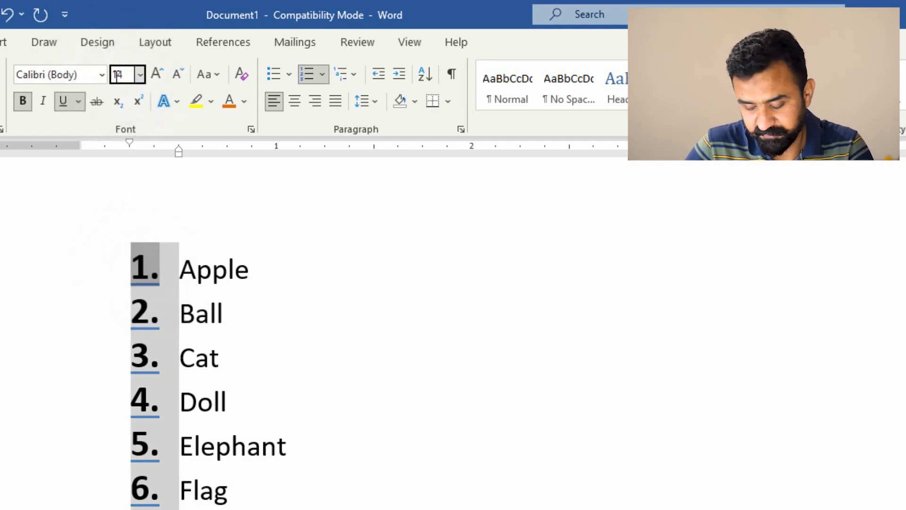
key("BackSpace")
type("1")
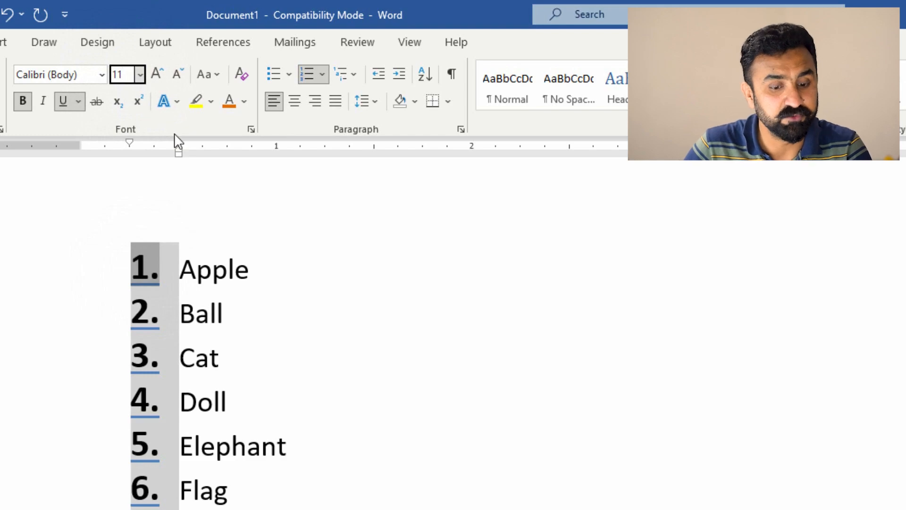
type("1")
key("Return")
left_click(200, 405)
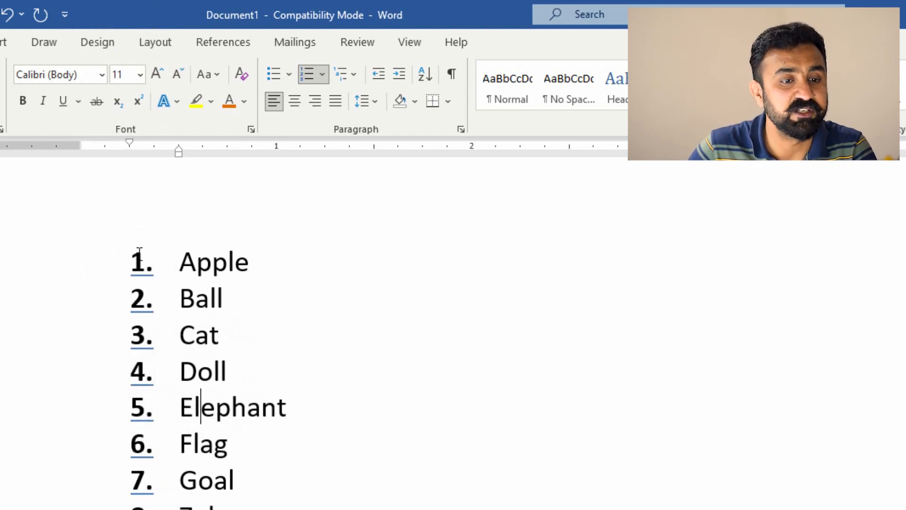
- Remove the bold formatting from the list numbers
left_click(142, 261)
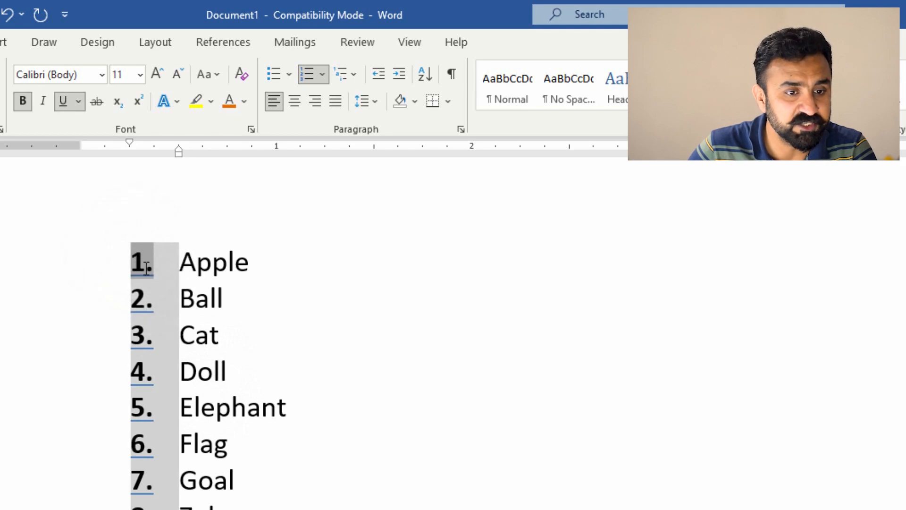
left_click(22, 100)
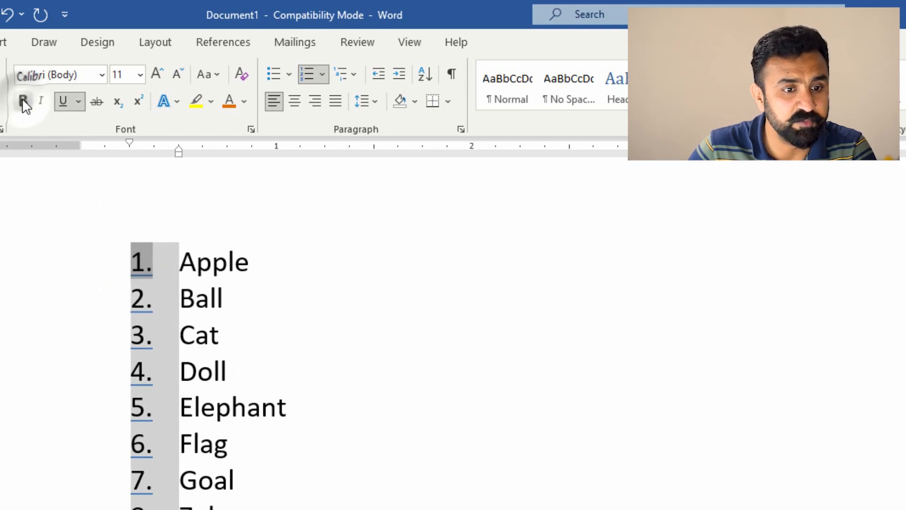
left_click(184, 404)
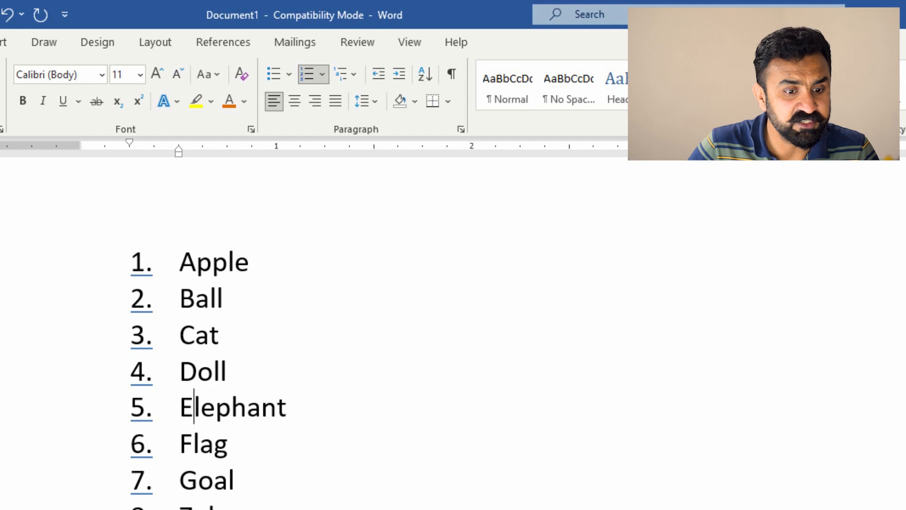
- Move the first-line indent of the Apple item to the page's left margin
left_click(182, 258)
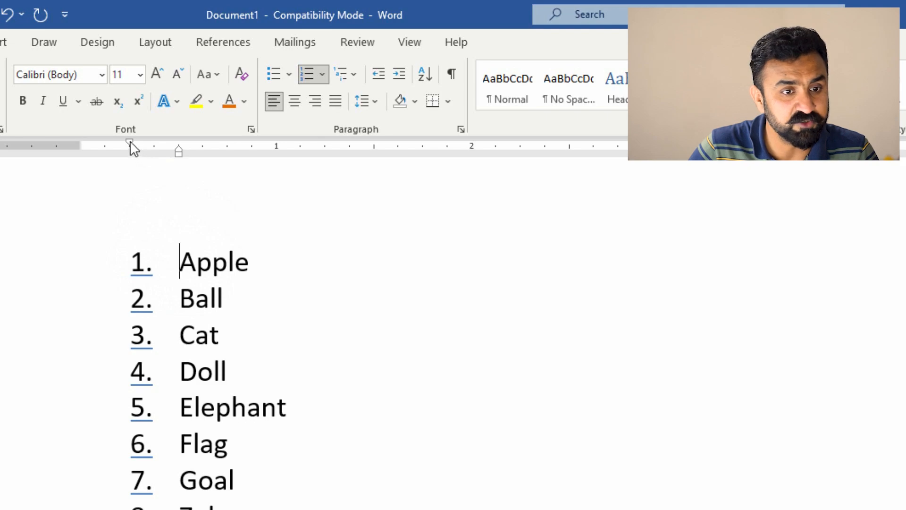
left_click_drag(130, 144, 83, 141)
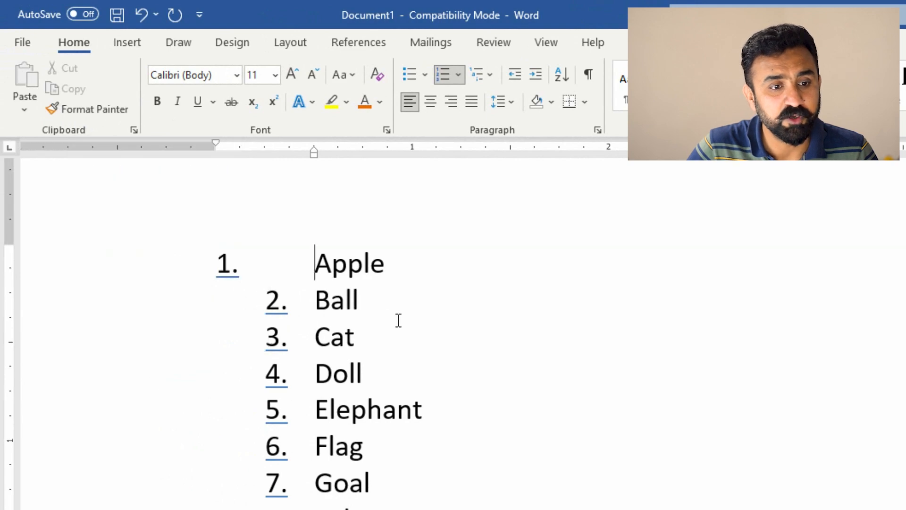
left_click(346, 303)
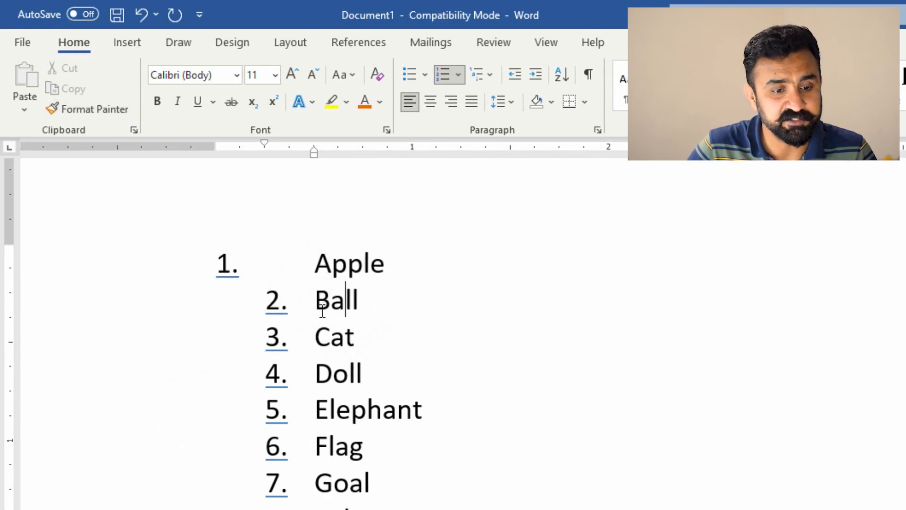
left_click(309, 264)
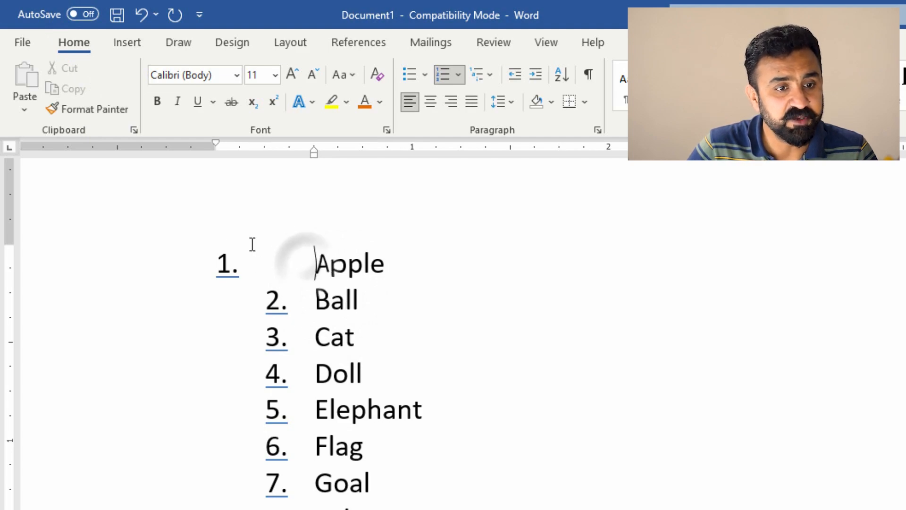
- Copy the Apple item's formatting with Format Painter onto the items from Ball through Mentor
left_click(324, 263)
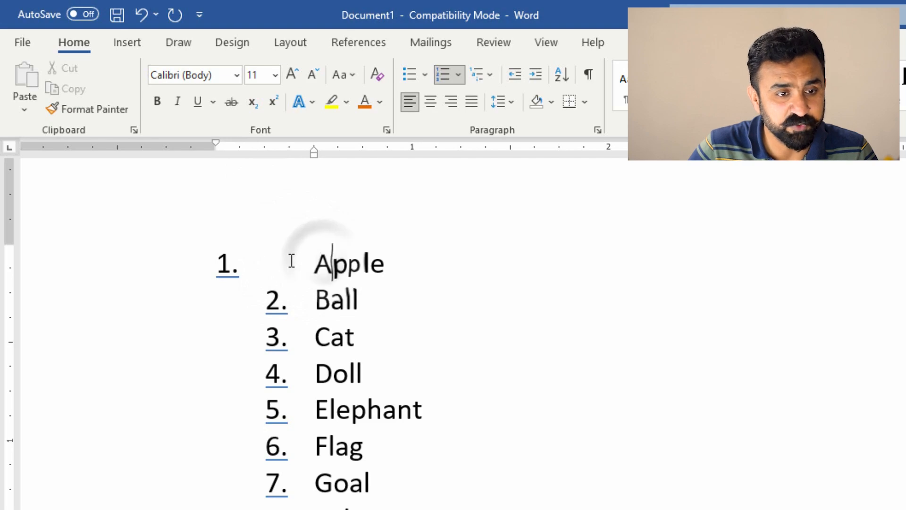
left_click(92, 110)
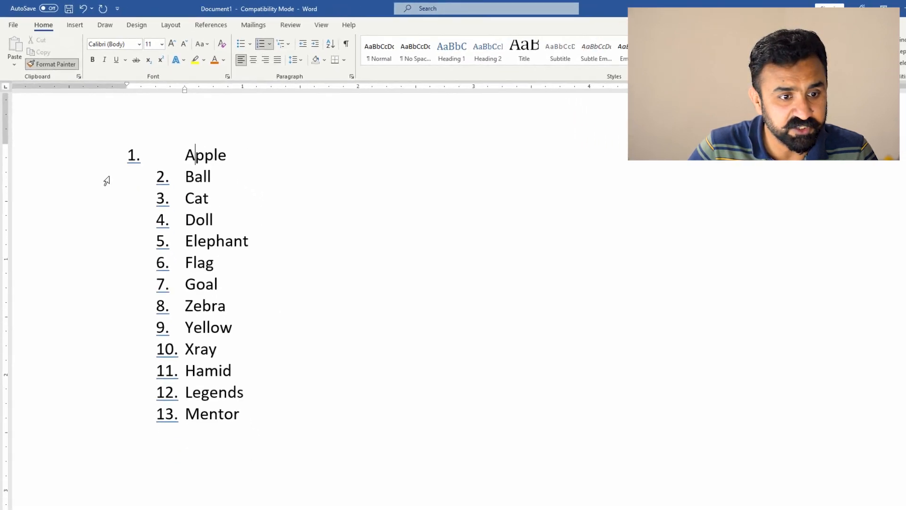
left_click_drag(179, 299, 243, 427)
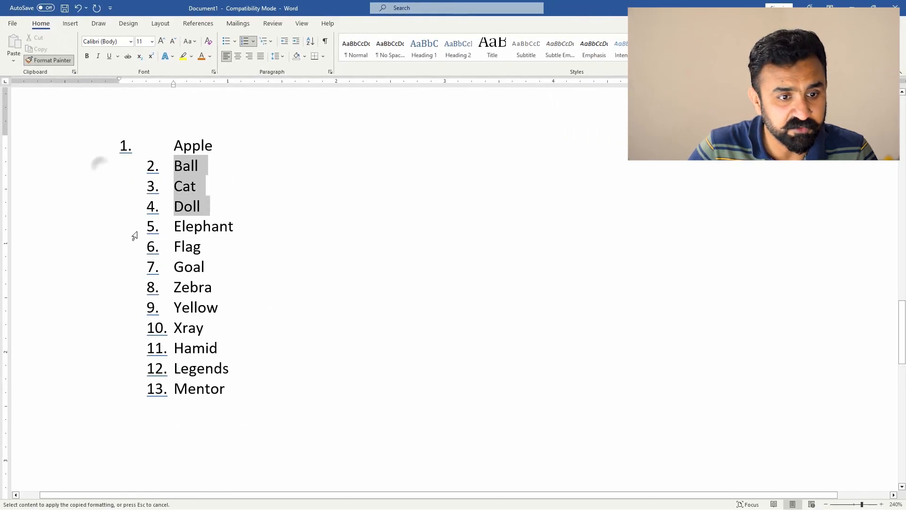
left_click_drag(134, 235, 159, 388)
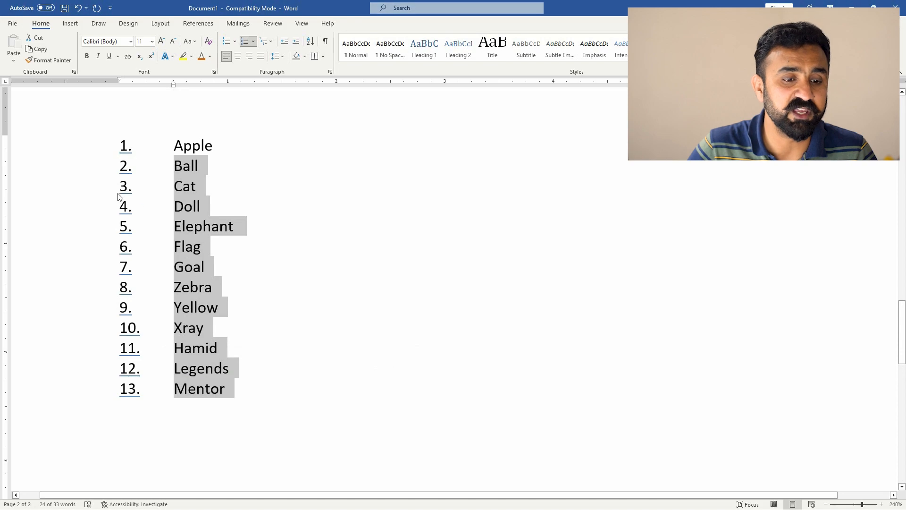
- Apply the A., B., C. numbering format to the list starting at Apple
left_click(191, 145)
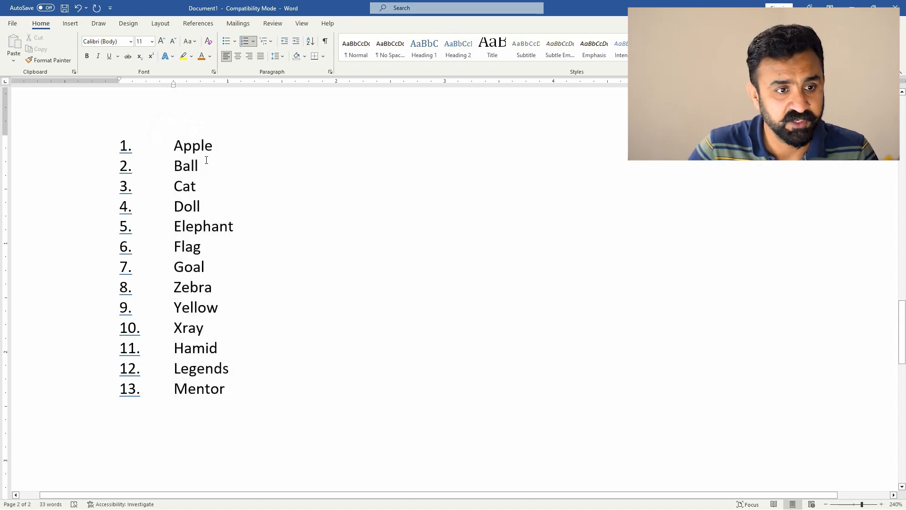
left_click(255, 42)
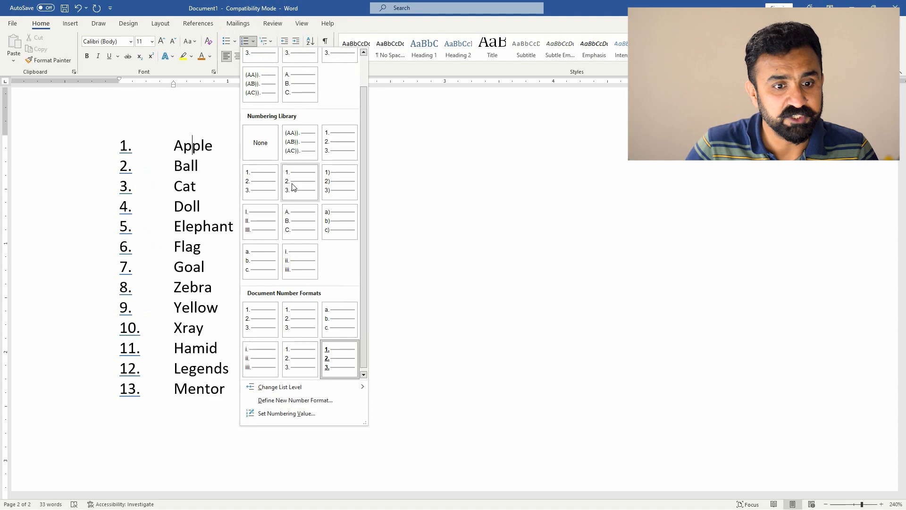
left_click(293, 92)
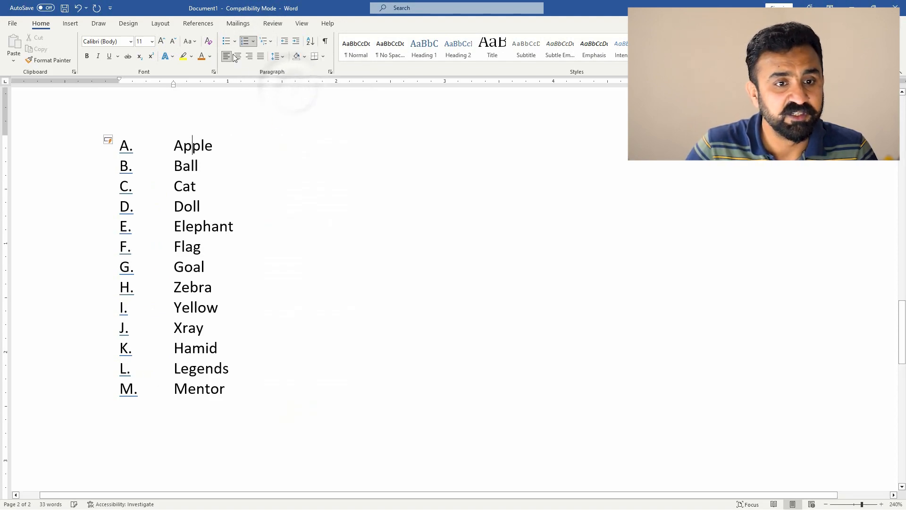
- Switch the list to i., ii., iii. numbering and define its number format as (i): with parentheses and a colon
left_click(253, 42)
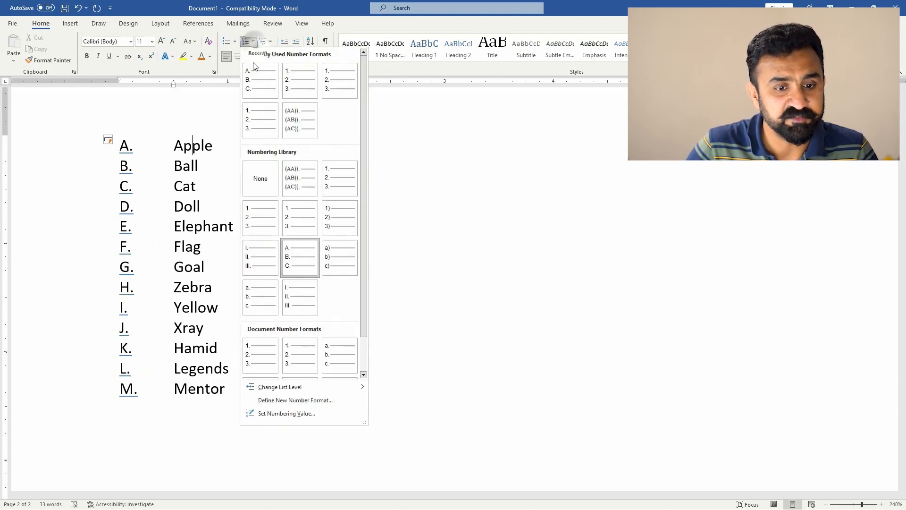
left_click(298, 303)
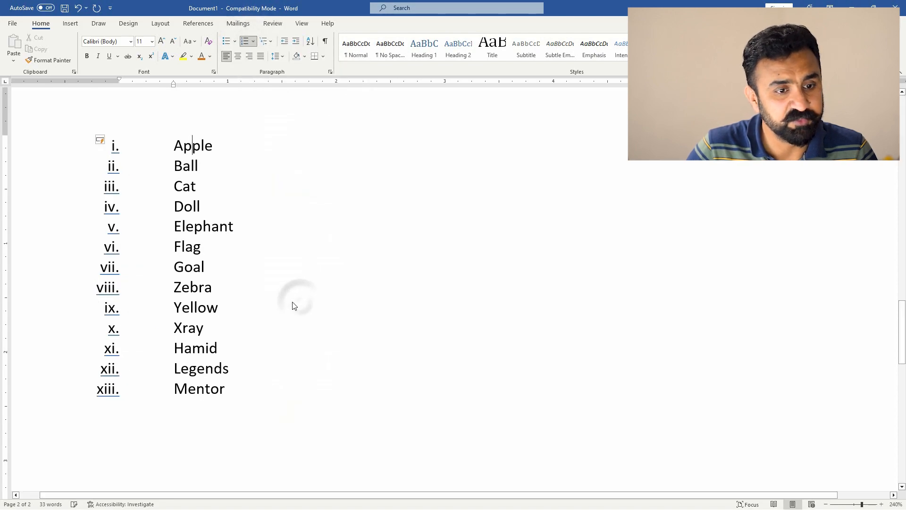
left_click(253, 42)
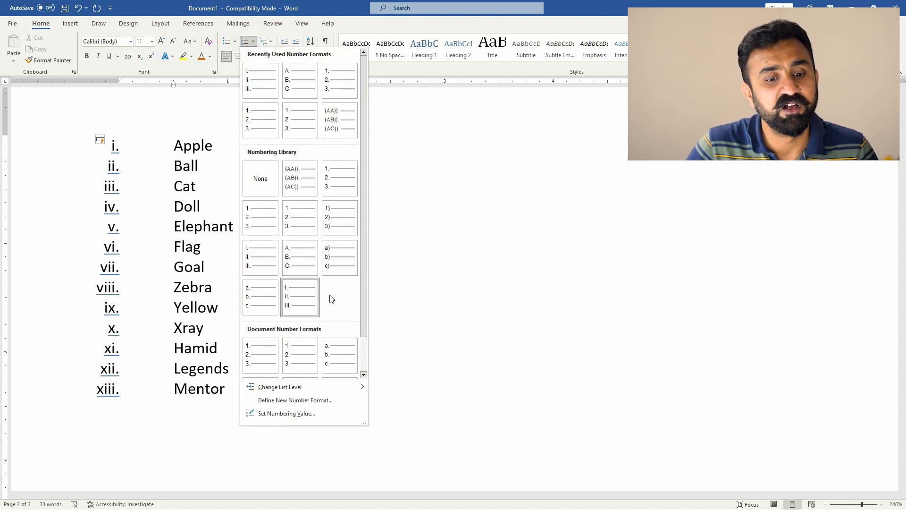
left_click(311, 400)
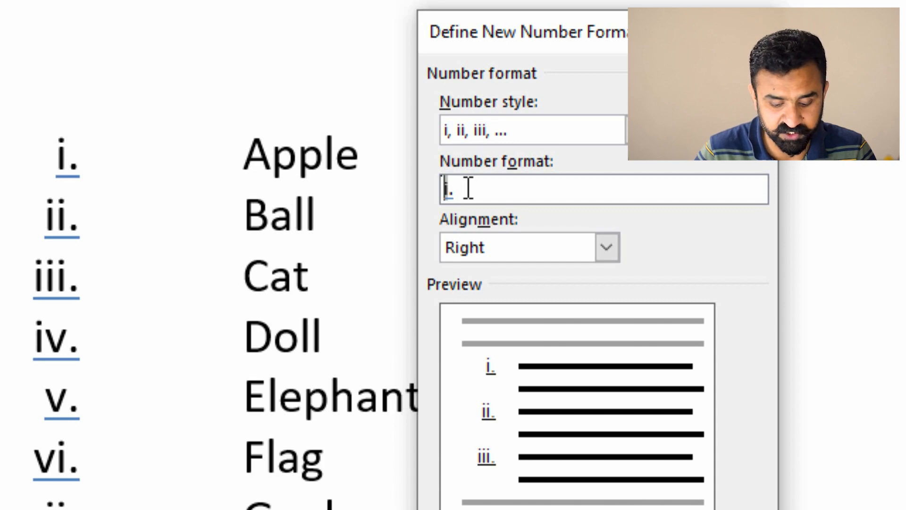
type("(i")
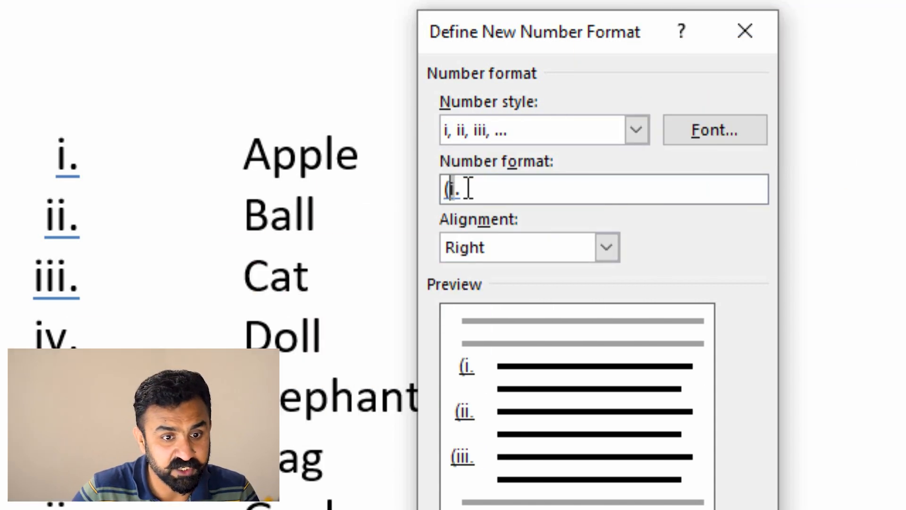
type(")")
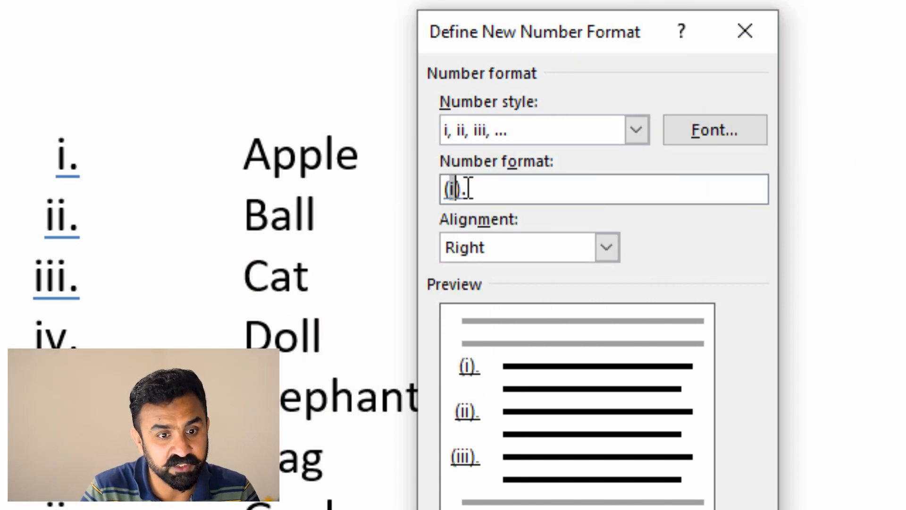
key("Delete")
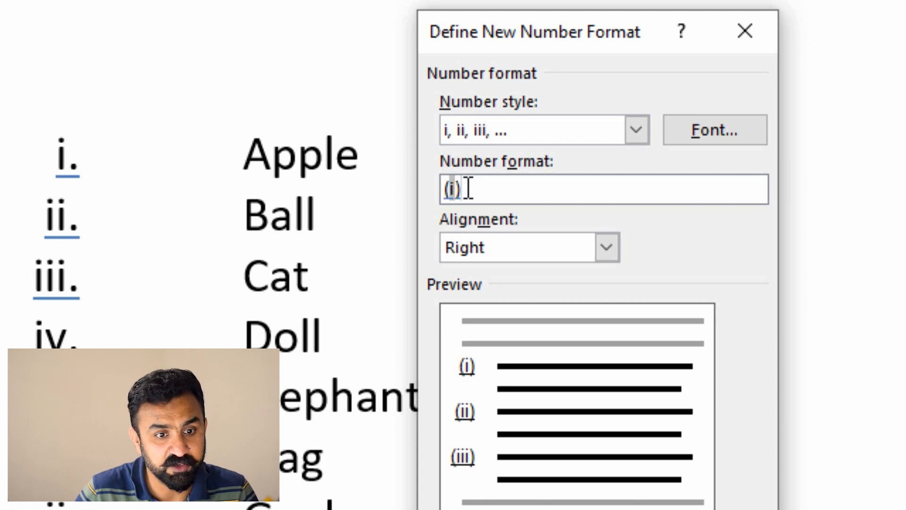
type(":")
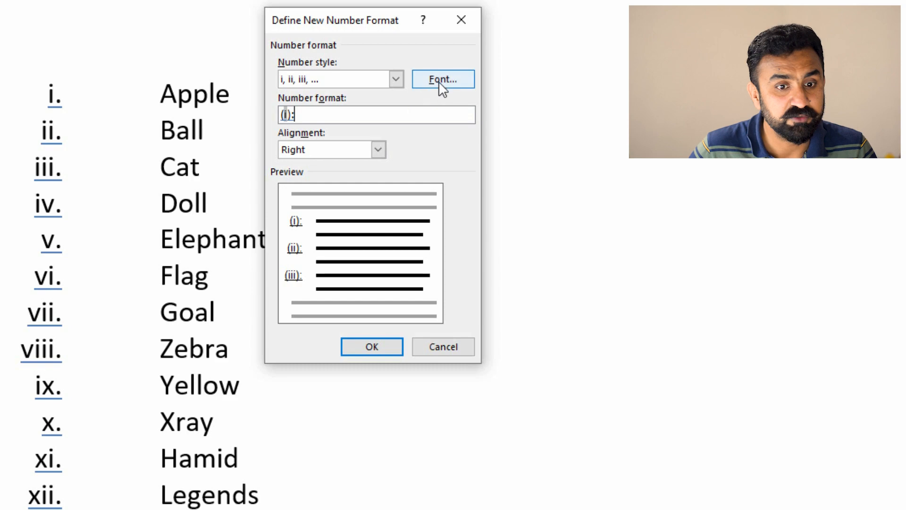
- Set the underline style of the list numbers to none and apply the new number format
left_click(436, 87)
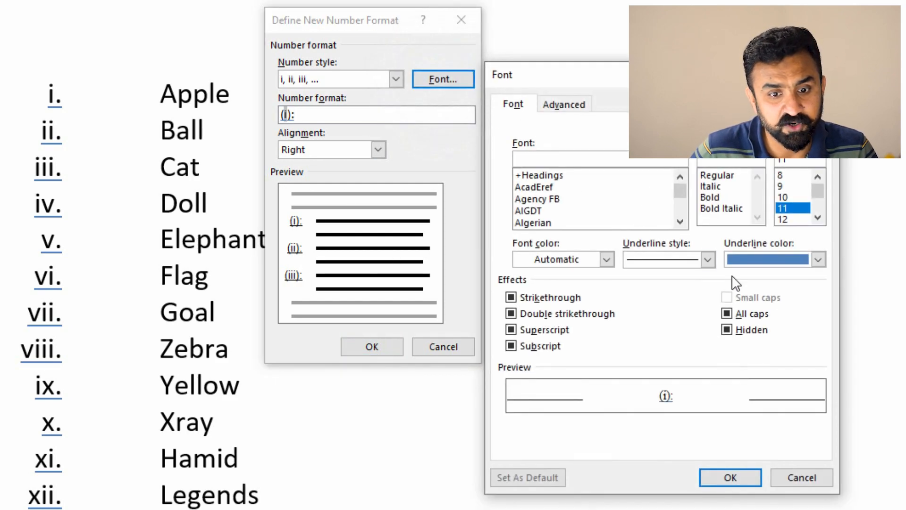
left_click(708, 259)
left_click(665, 269)
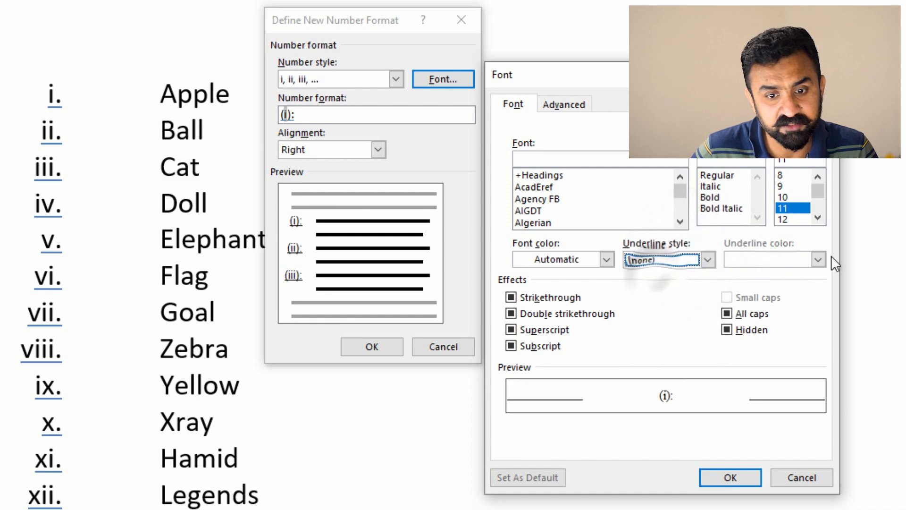
left_click(730, 478)
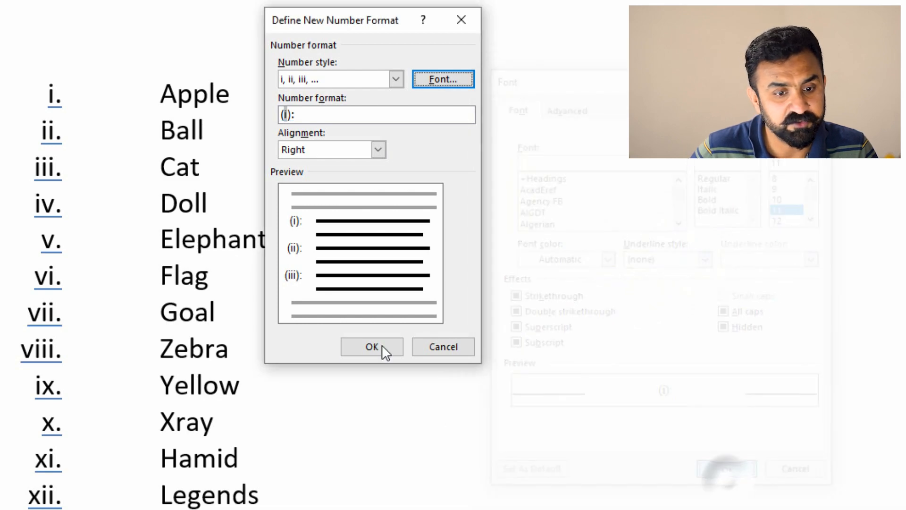
left_click(371, 348)
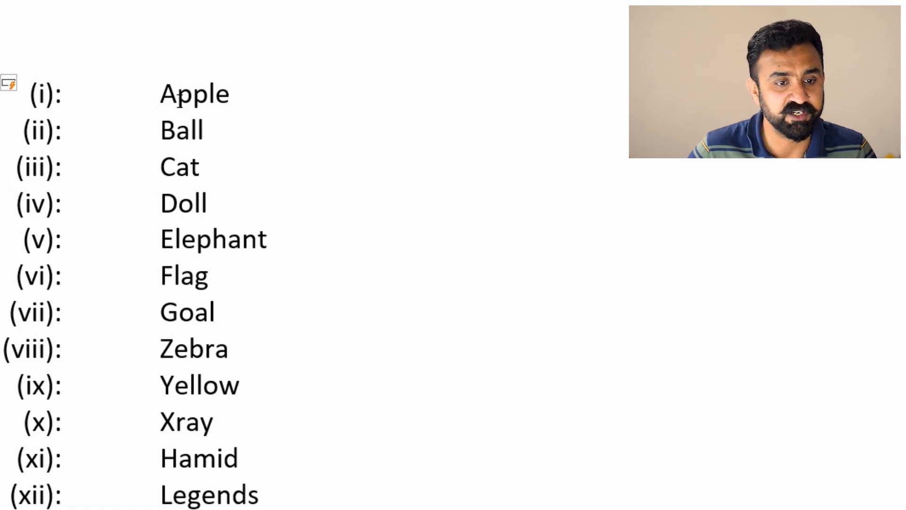
- Set the alignment of the list numbers to Left in the number format definition
left_click(254, 41)
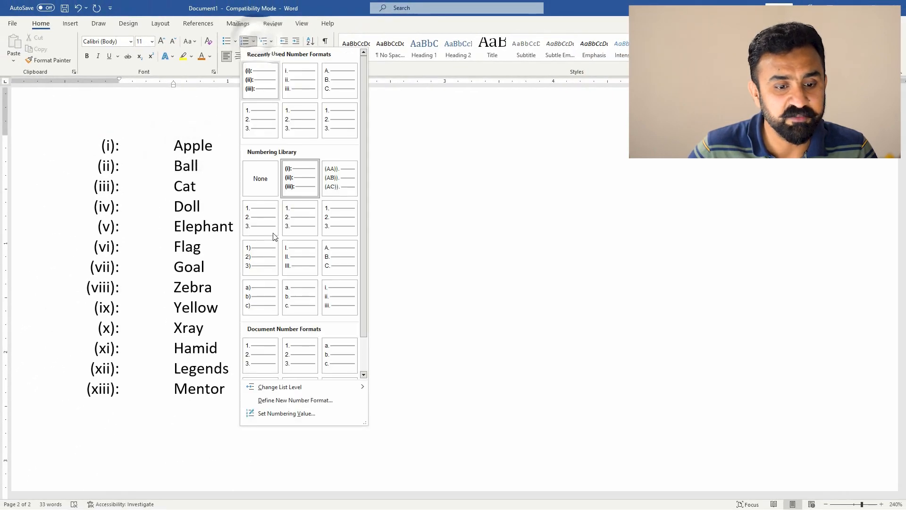
left_click(288, 401)
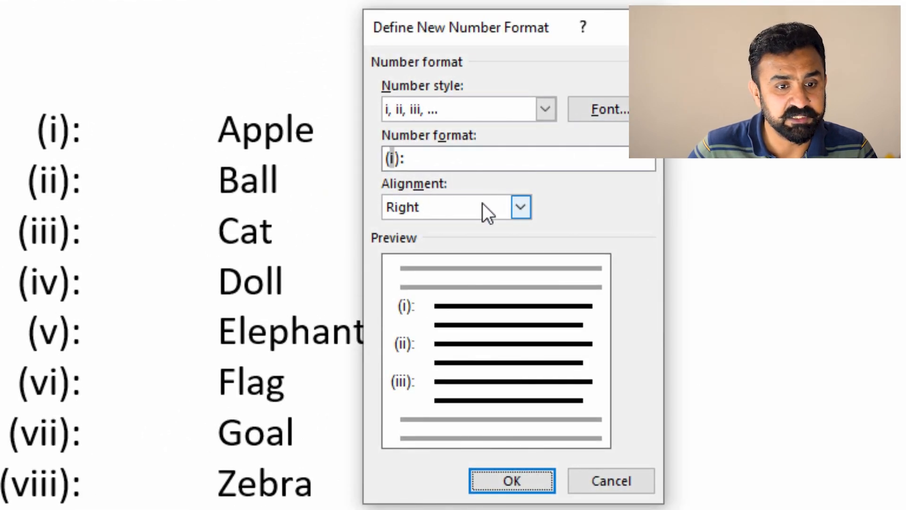
left_click(521, 206)
left_click(429, 230)
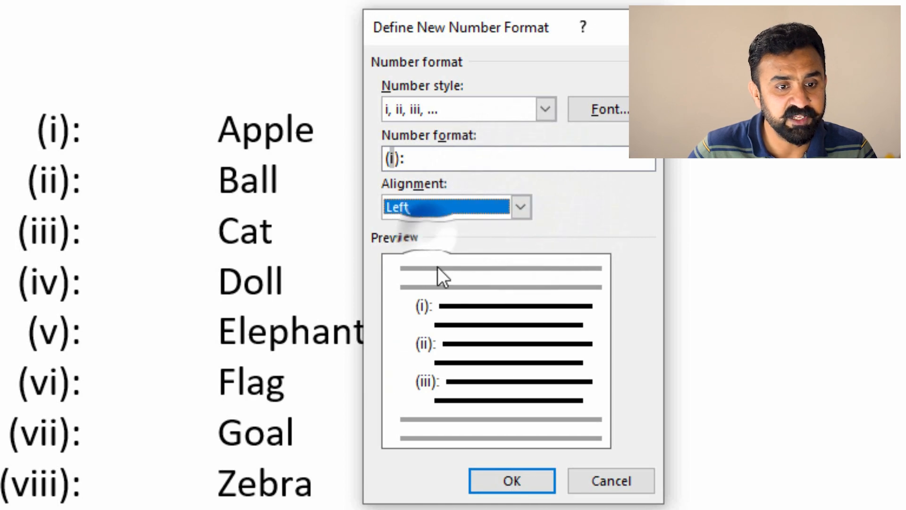
left_click(527, 487)
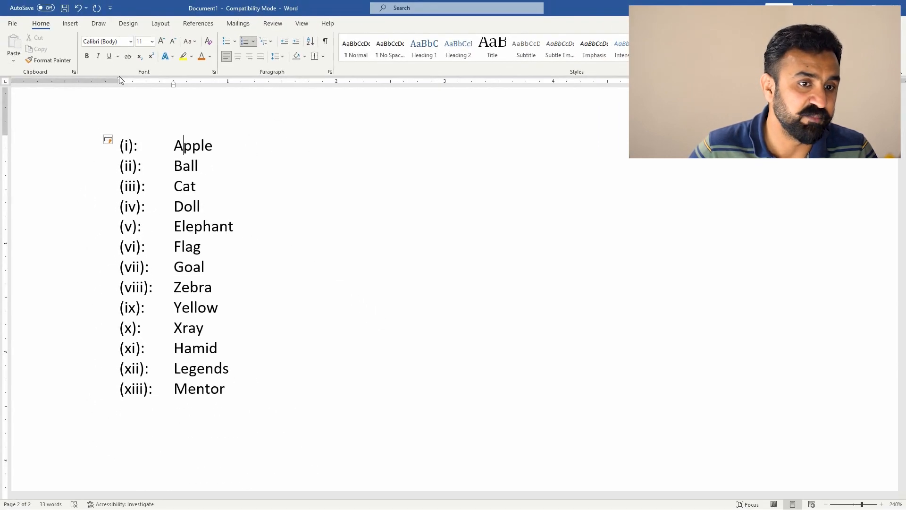
left_click_drag(119, 79, 120, 83)
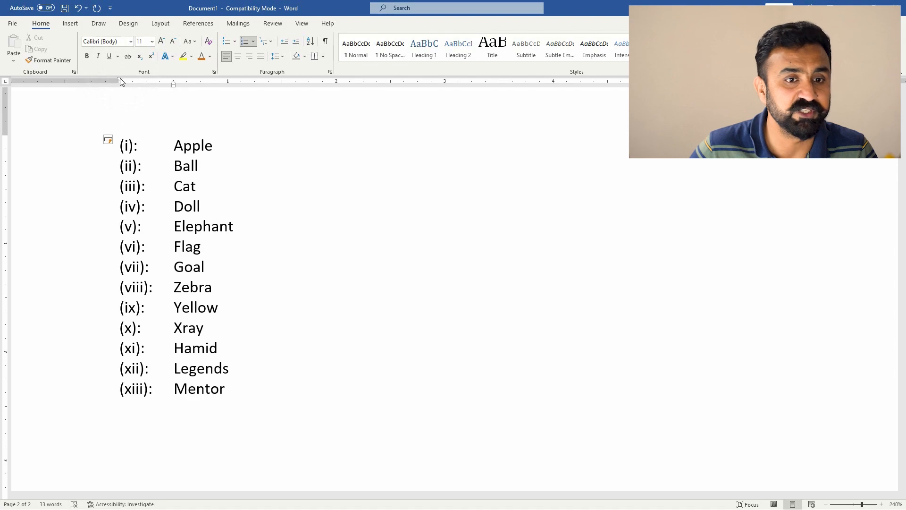
- Set the alignment of the list numbers to Centered in the number format definition
left_click(252, 43)
left_click(297, 382)
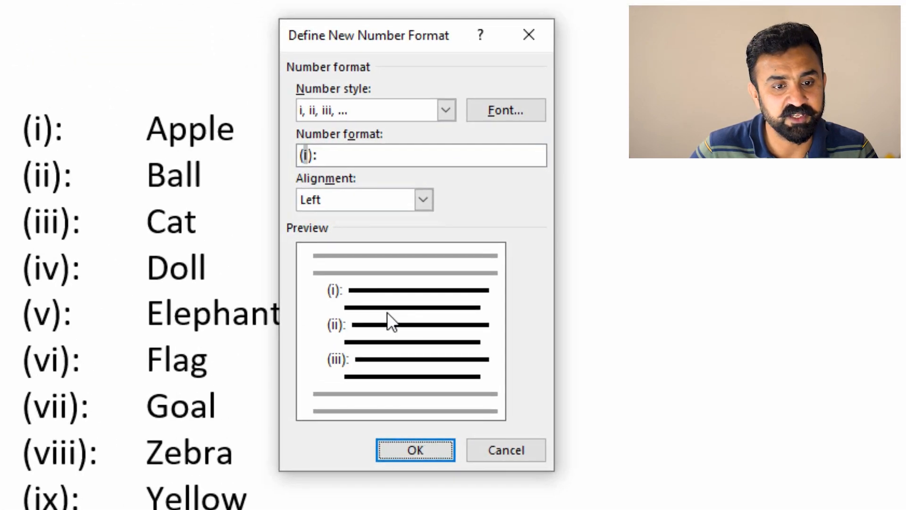
left_click(382, 201)
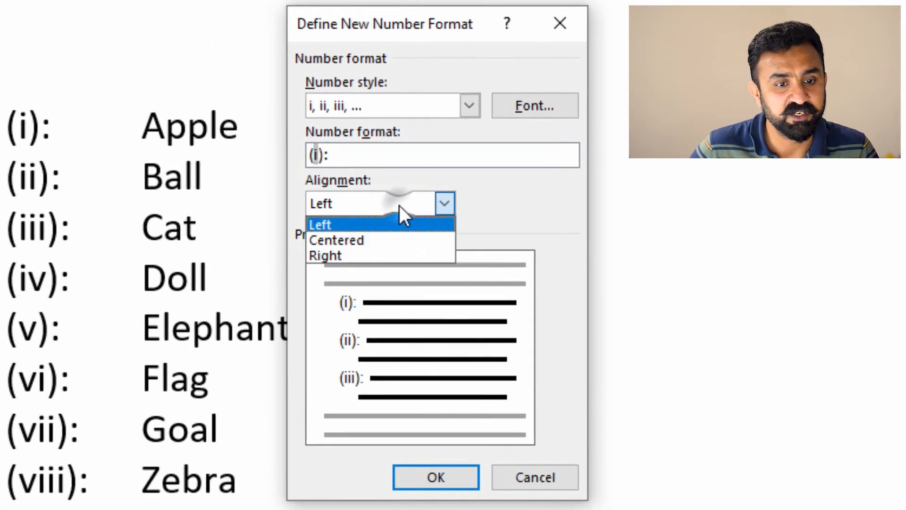
left_click(344, 240)
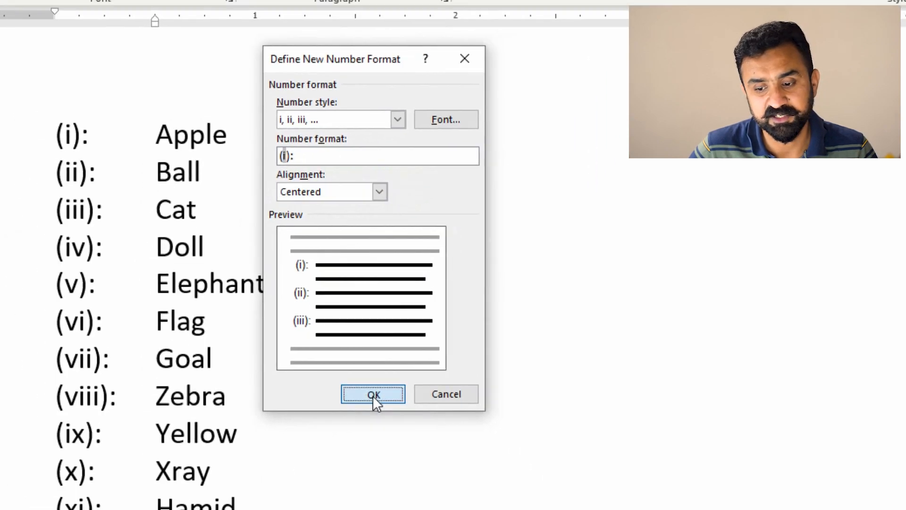
left_click(373, 396)
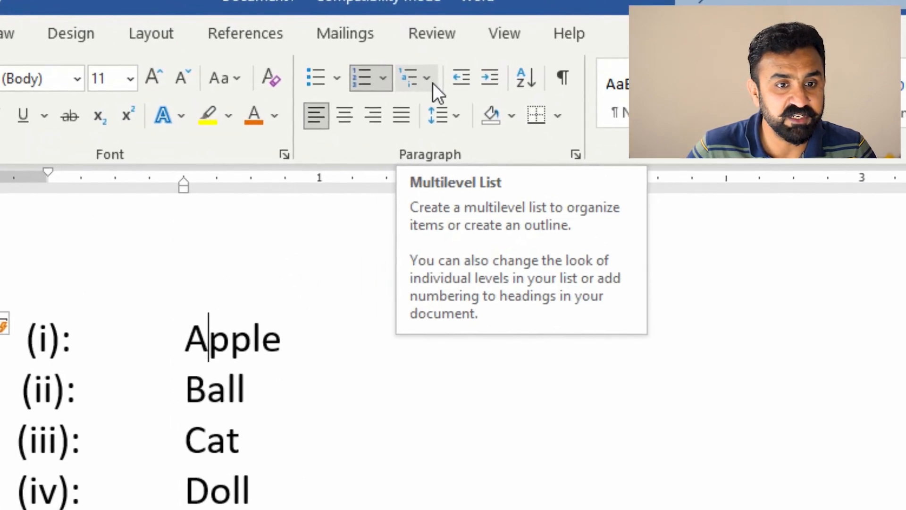
- Apply the 1), a), i) multilevel list style to the items and demote Ball to the second level
left_click(406, 81)
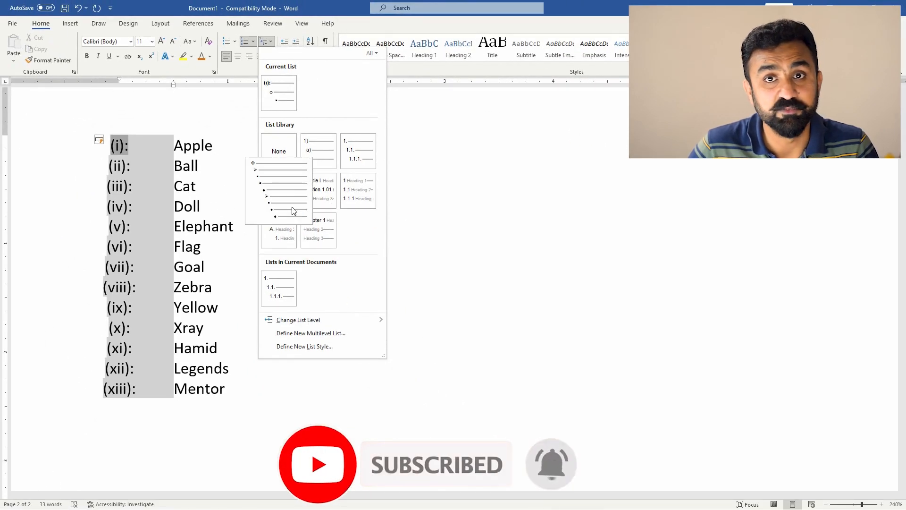
left_click(314, 154)
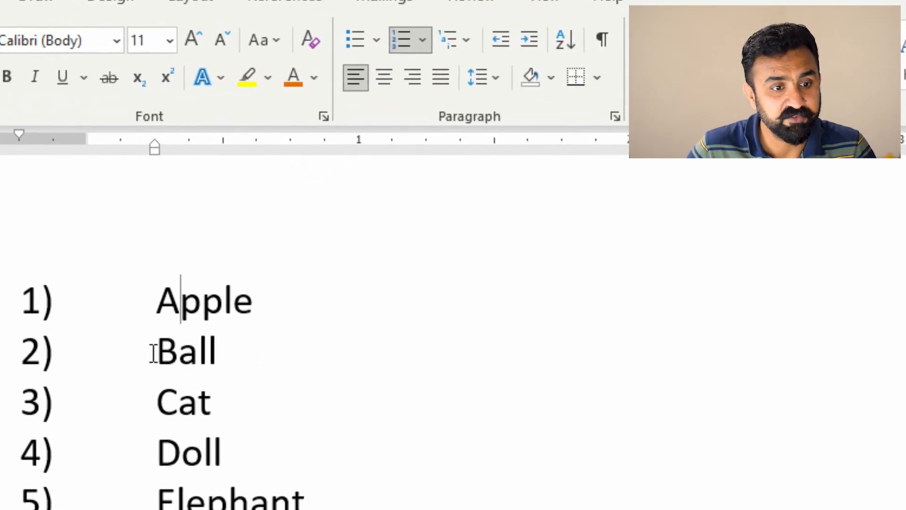
left_click(153, 353)
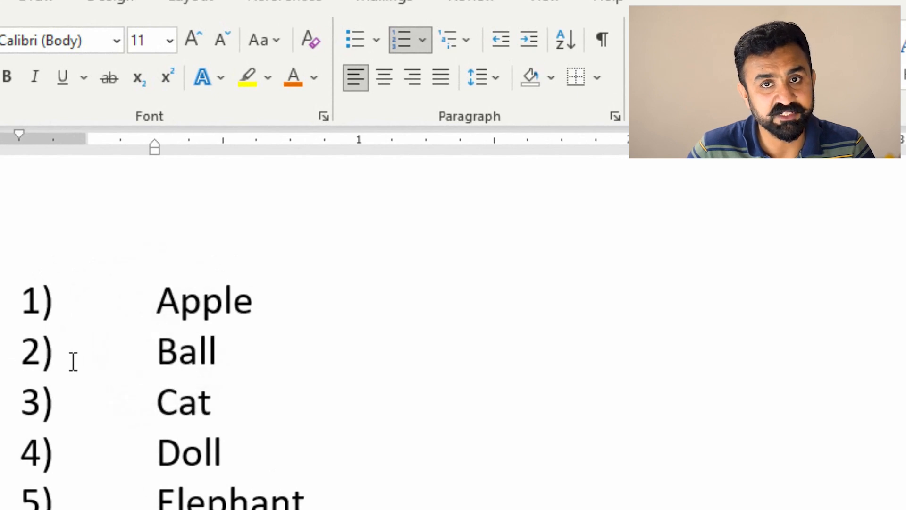
key("Tab")
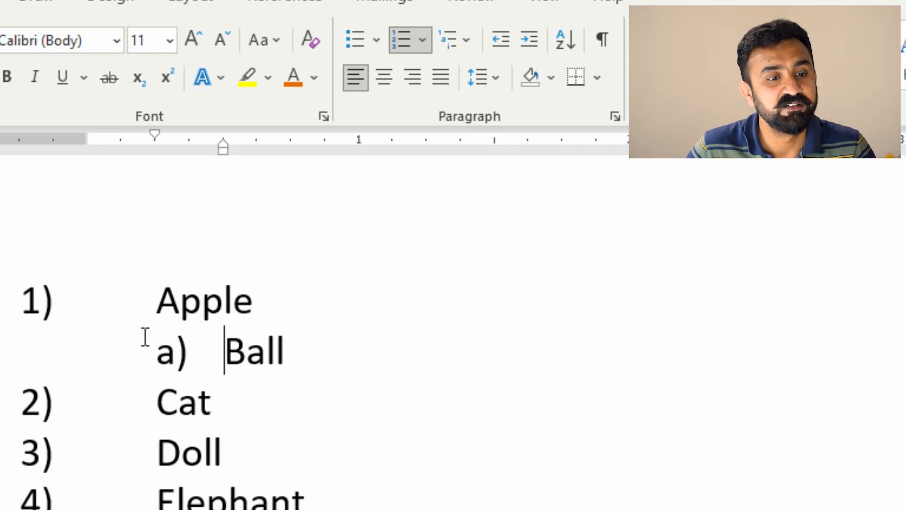
- Demote Cat to the third list level and Doll to the fourth list level
left_click(147, 398)
key("Tab")
key("Tab")
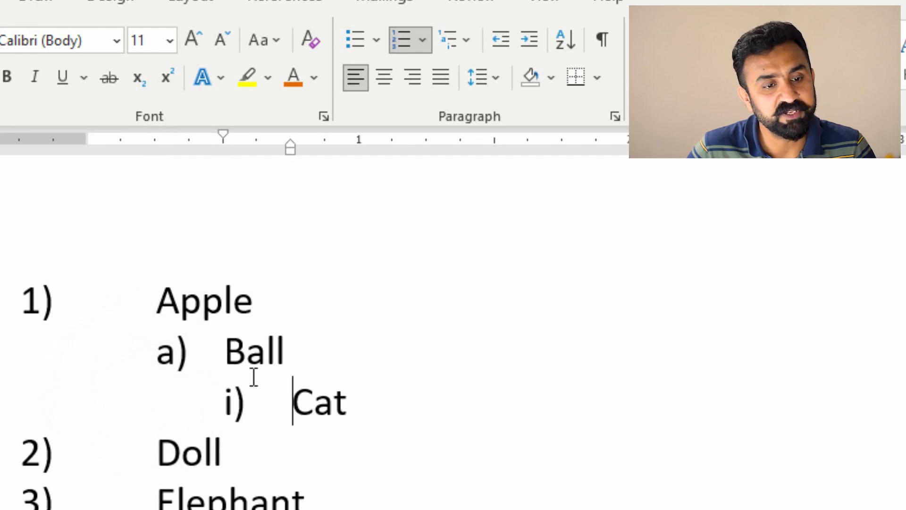
left_click(158, 452)
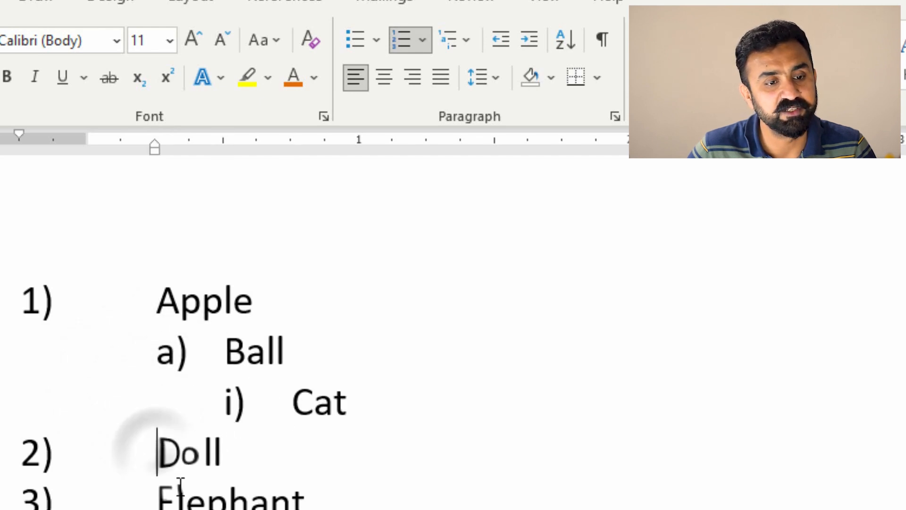
key("Tab")
key("Tab")
key("Tab")
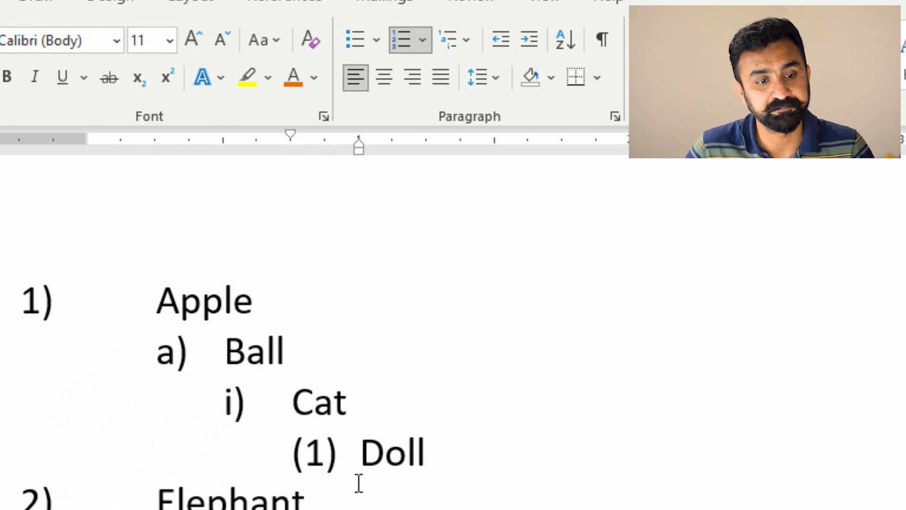
- Change Doll's list level to Level 2 so it is numbered in the a), b) sequence
left_click(425, 454)
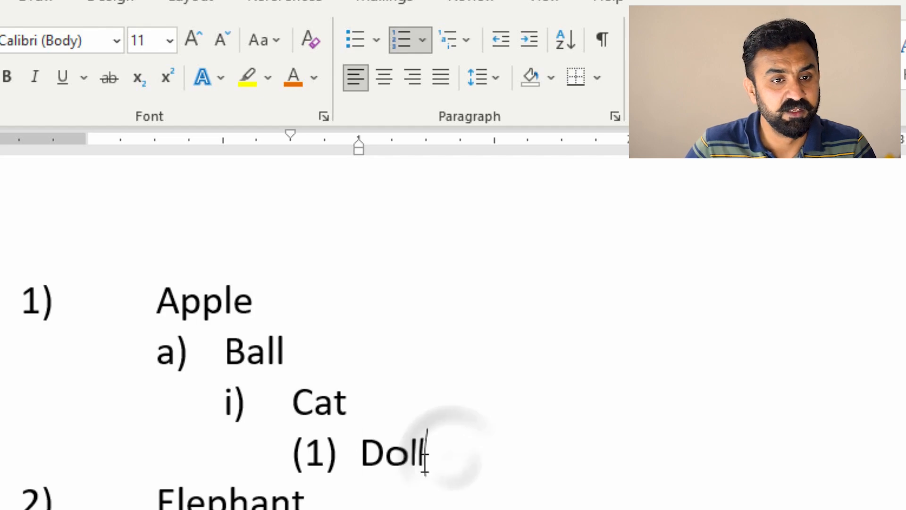
left_click(422, 40)
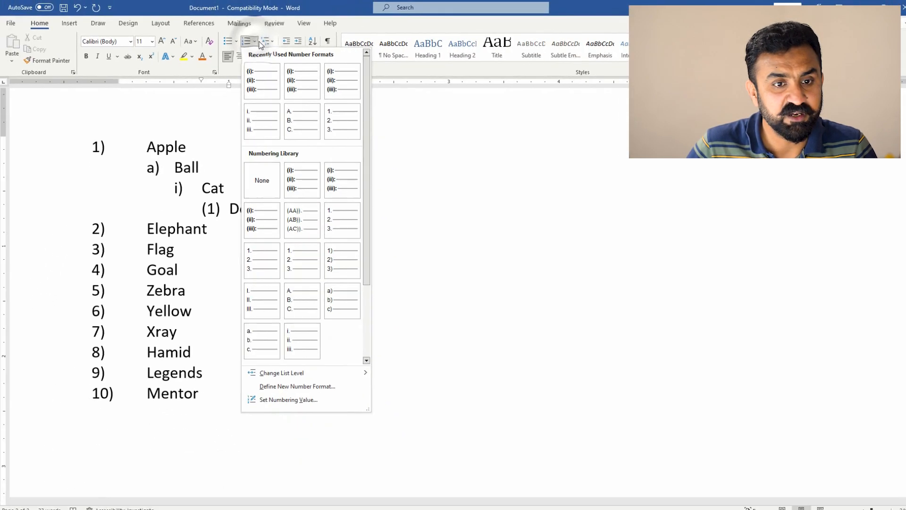
left_click(273, 41)
mouse_move(303, 242)
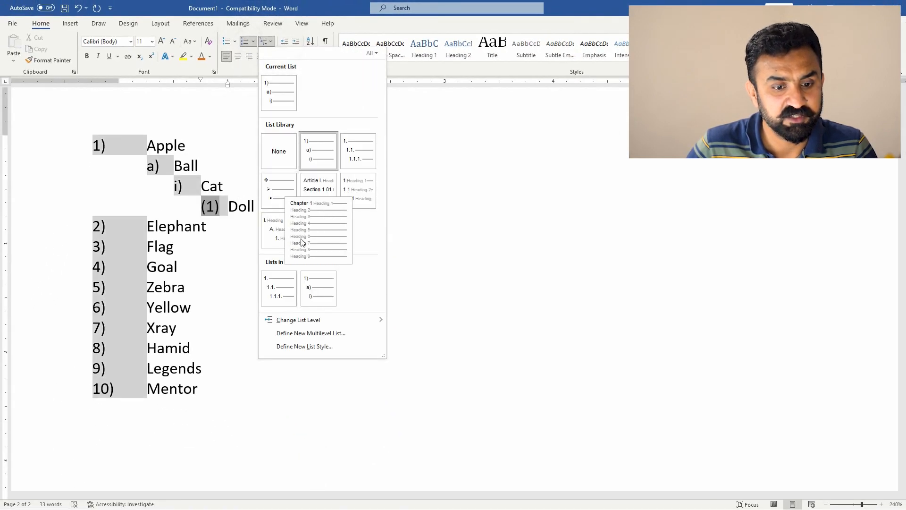
mouse_move(309, 321)
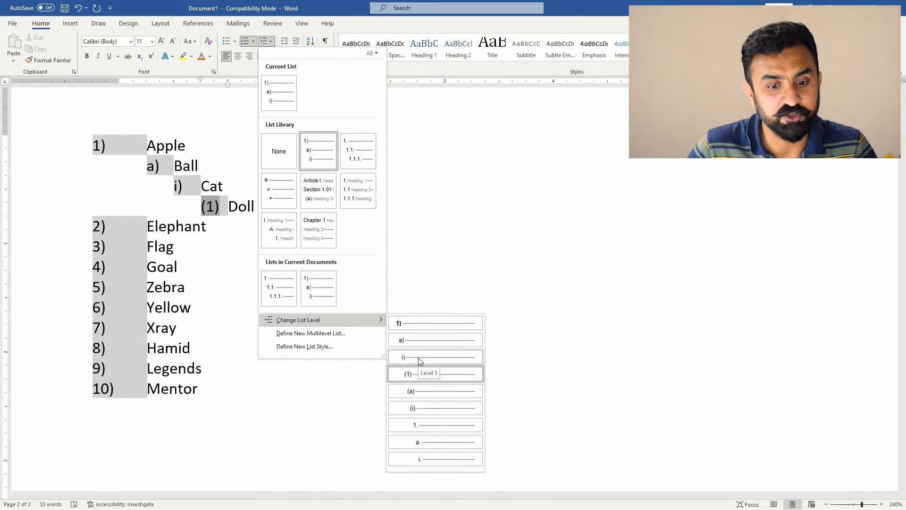
left_click(417, 341)
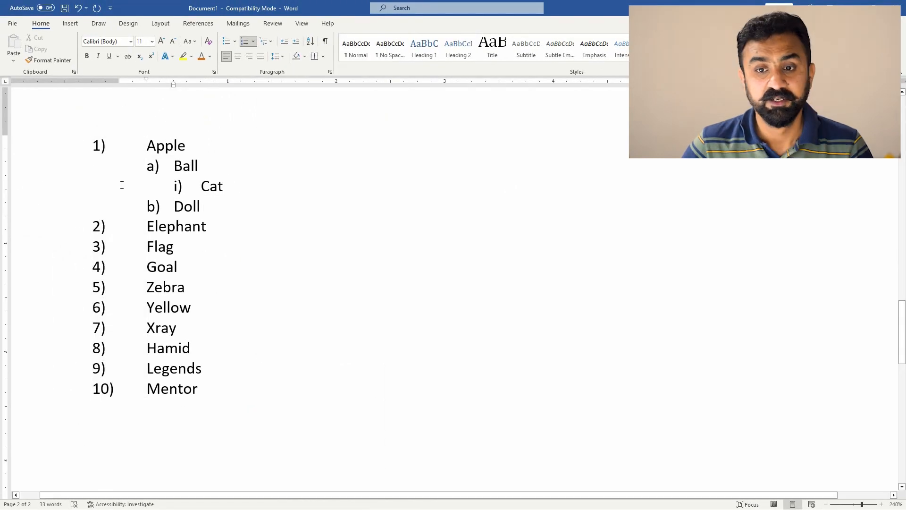
- Switch Doll between the second and third list levels by changing its indent, ending on the third level
left_click(173, 206)
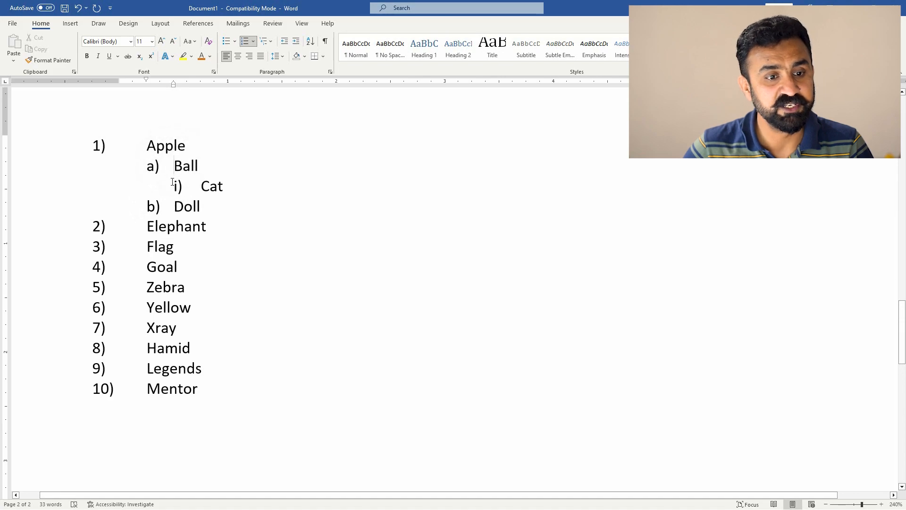
left_click(173, 207)
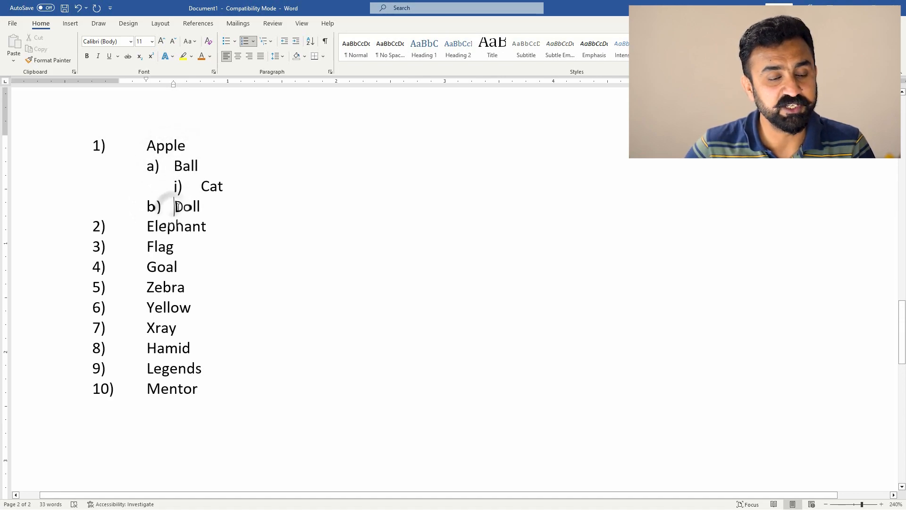
key("Tab")
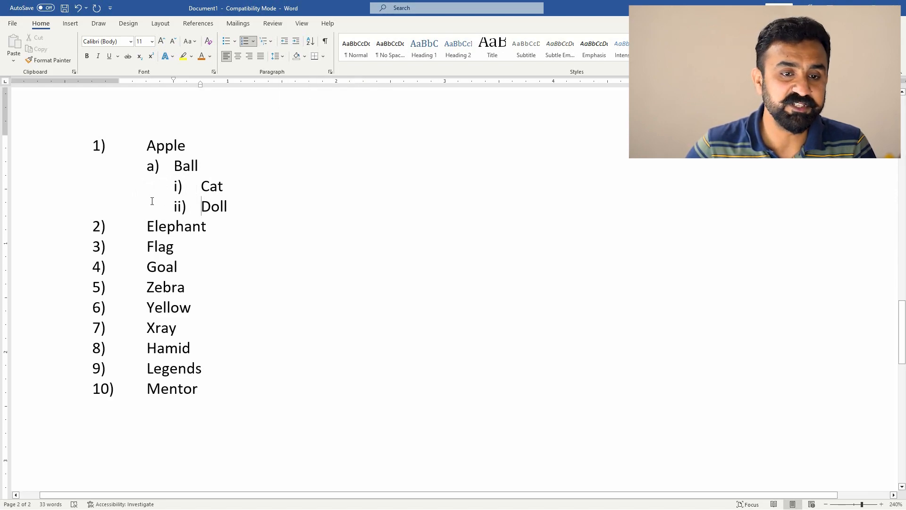
left_click(285, 42)
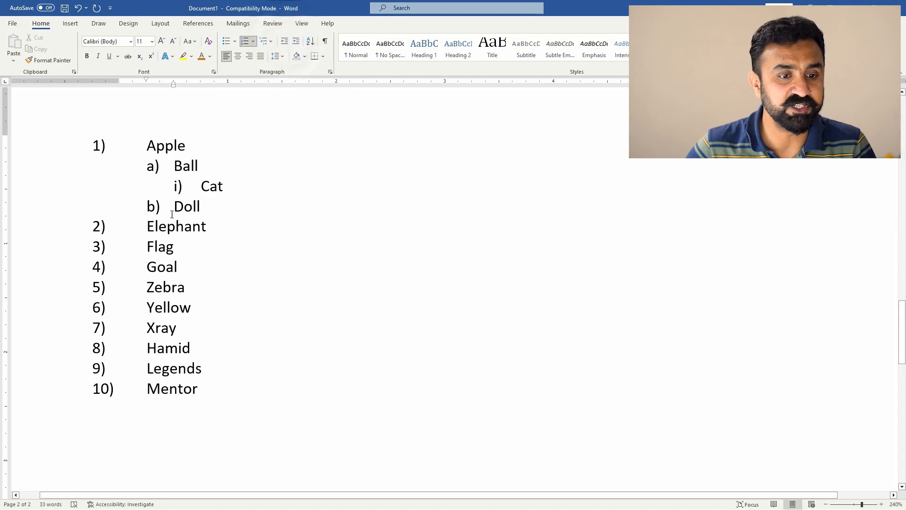
left_click(296, 41)
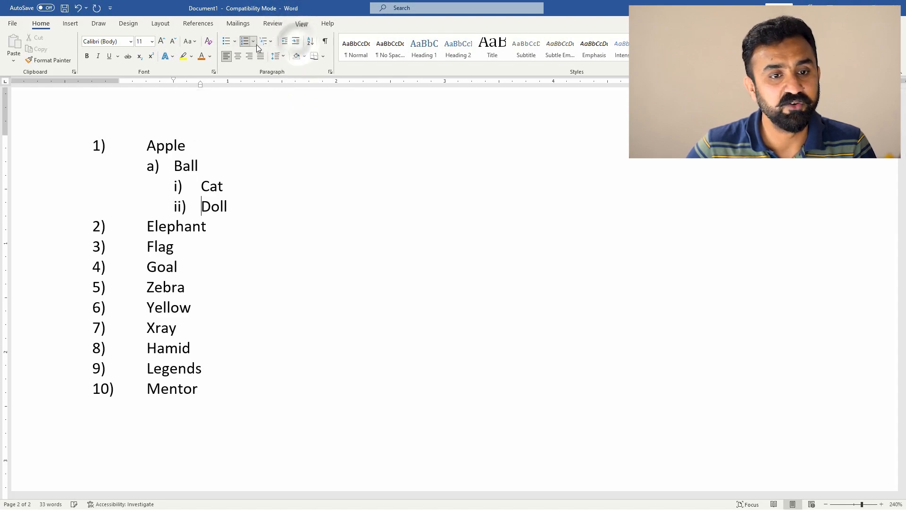
- Return Doll to the second list level using the multilevel list's level choices
left_click(254, 41)
left_click(271, 42)
left_click(272, 42)
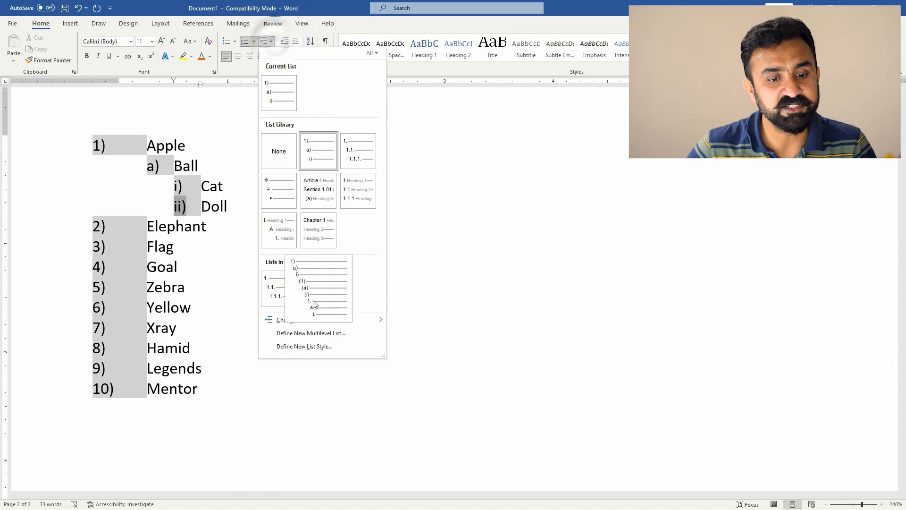
mouse_move(345, 319)
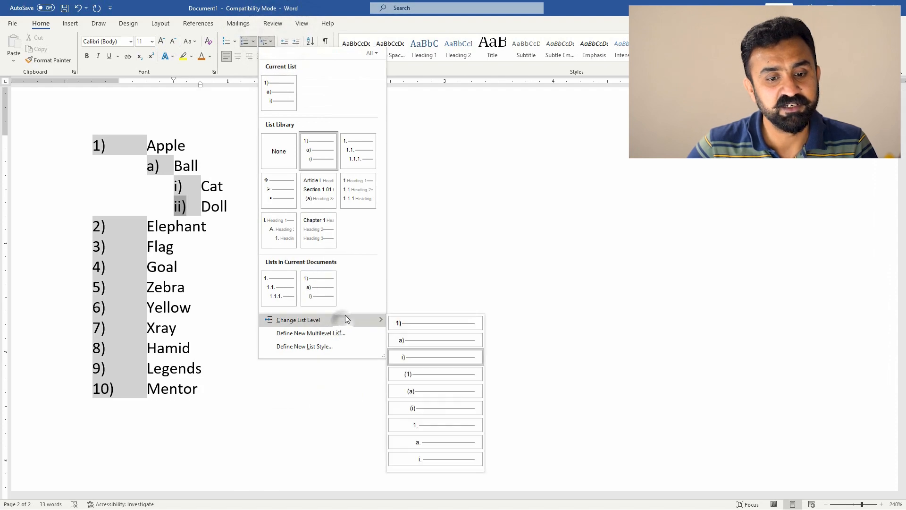
left_click(417, 340)
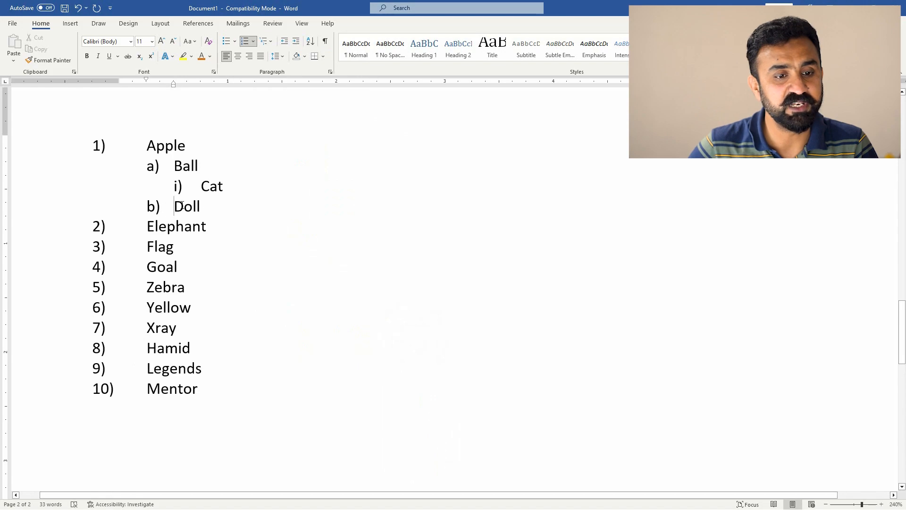
- Add an empty list item below Doll and set it to Level 3
left_click(218, 210)
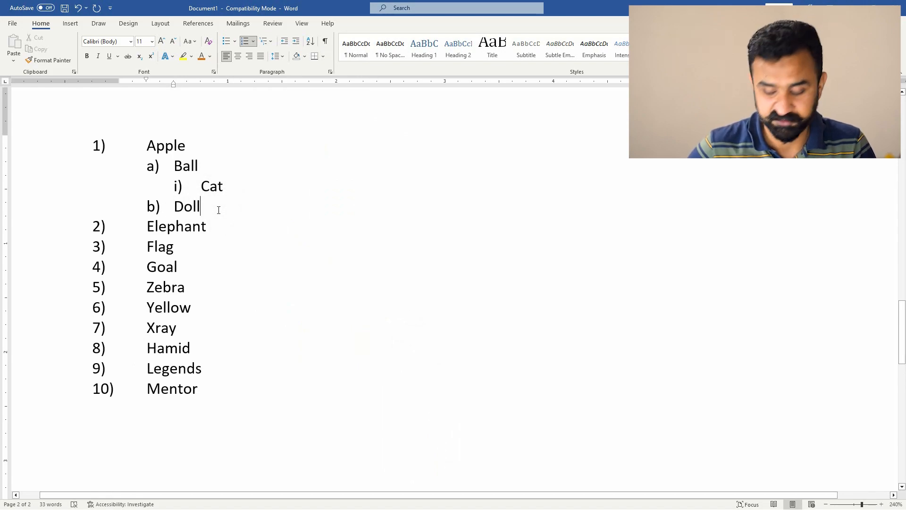
key("Return")
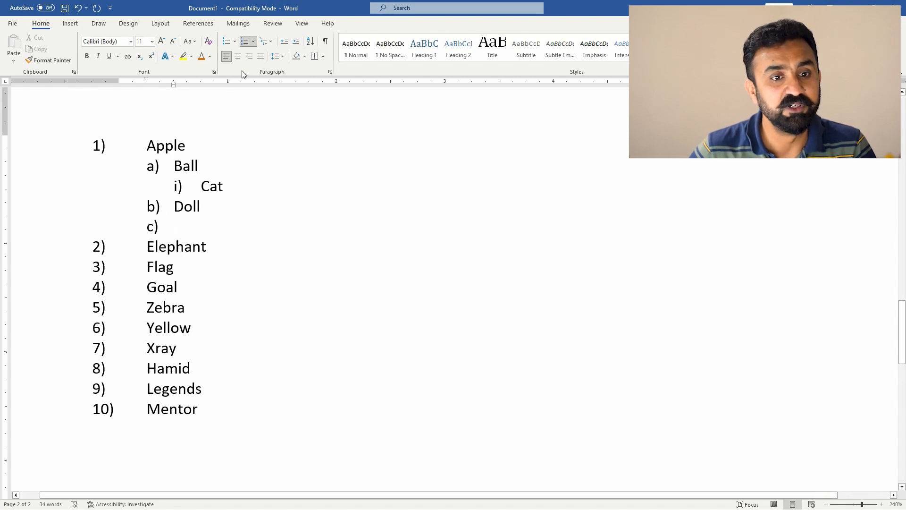
left_click(253, 41)
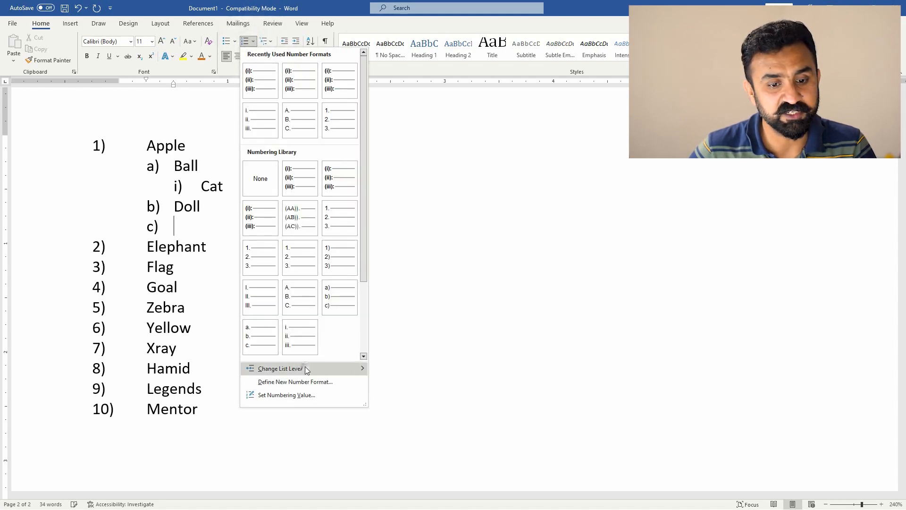
mouse_move(307, 370)
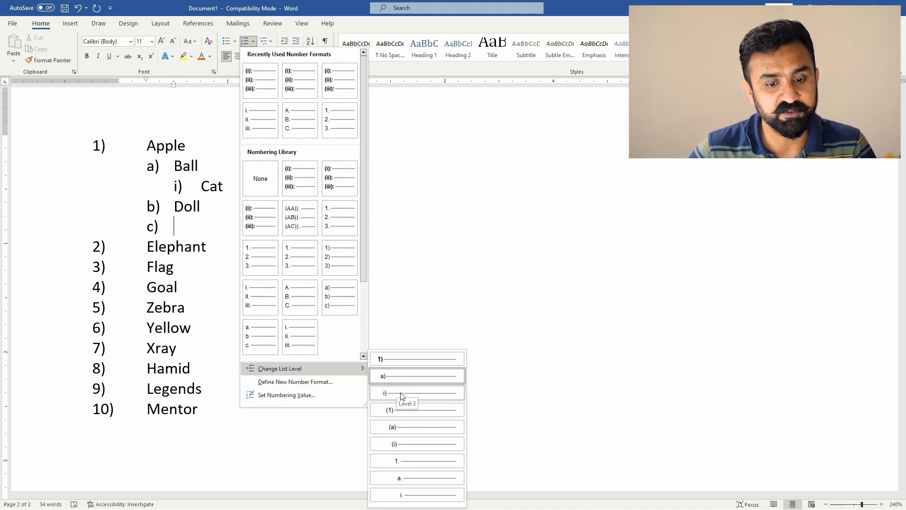
left_click(402, 394)
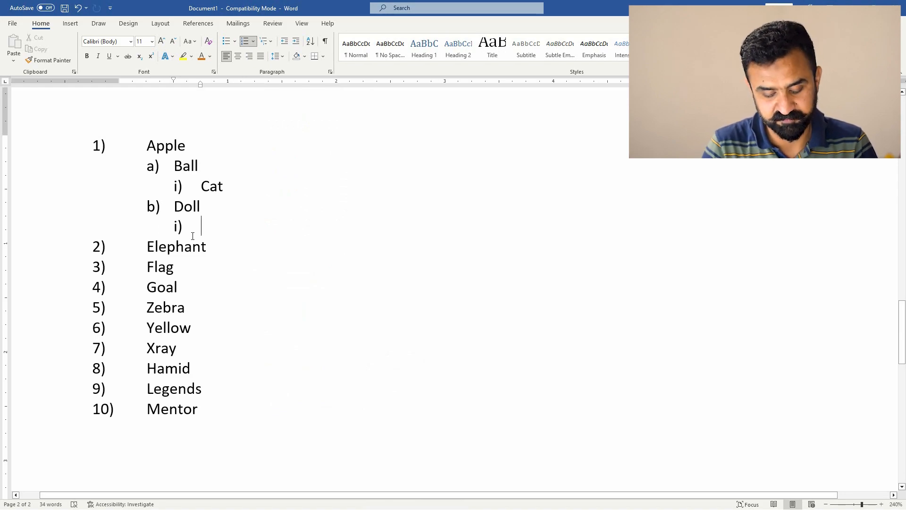
- Enter One and Two as third-level items under Doll
type("One")
key("Return")
type("two")
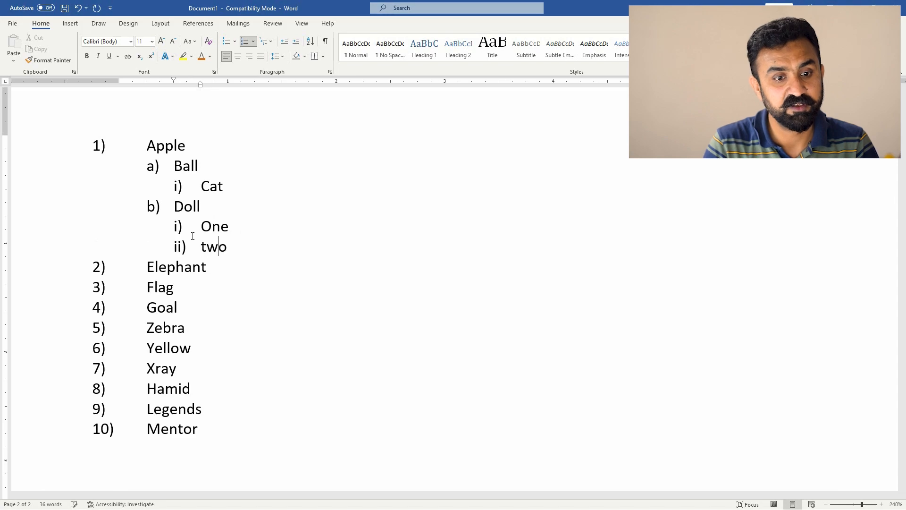
- Add an empty list item below Two and set it to the first list level
key("Return")
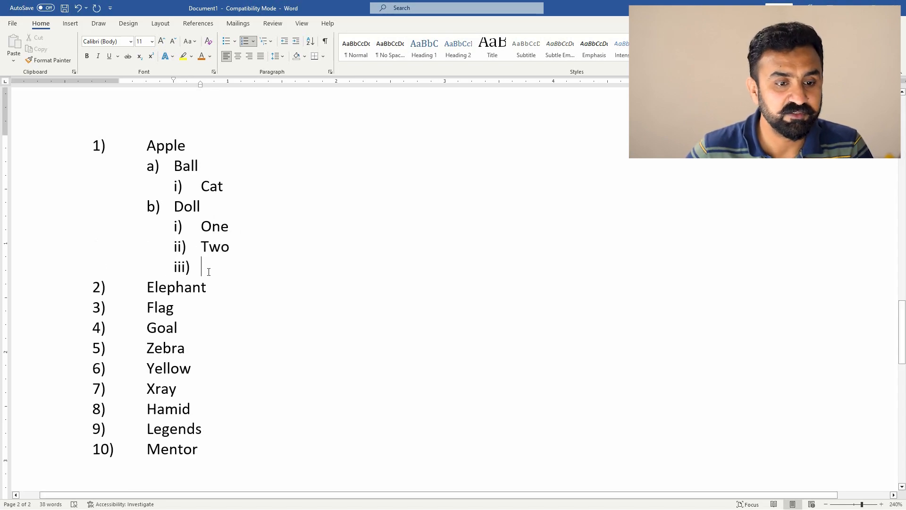
left_click(253, 42)
left_click(331, 370)
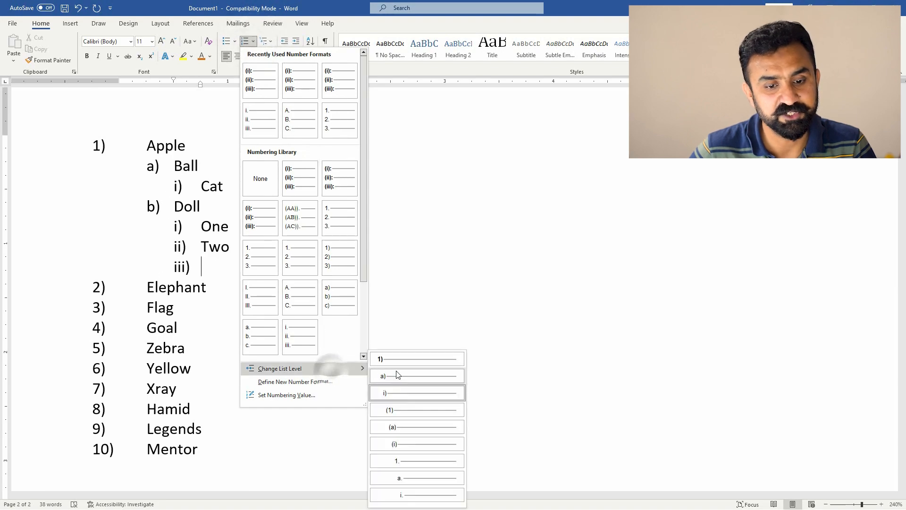
left_click(398, 361)
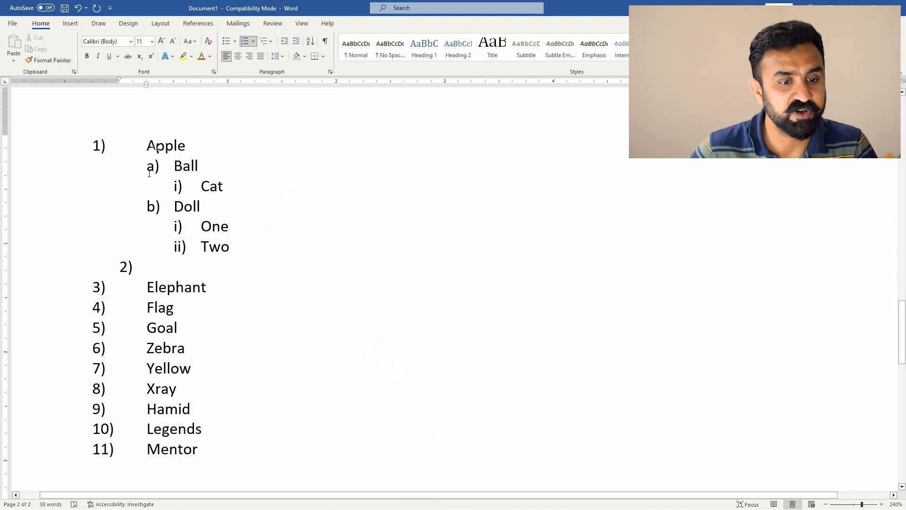
- Copy Apple's formatting onto the empty item 2) with Format Painter to align it with the other first-level items
left_click(151, 144)
left_click(45, 61)
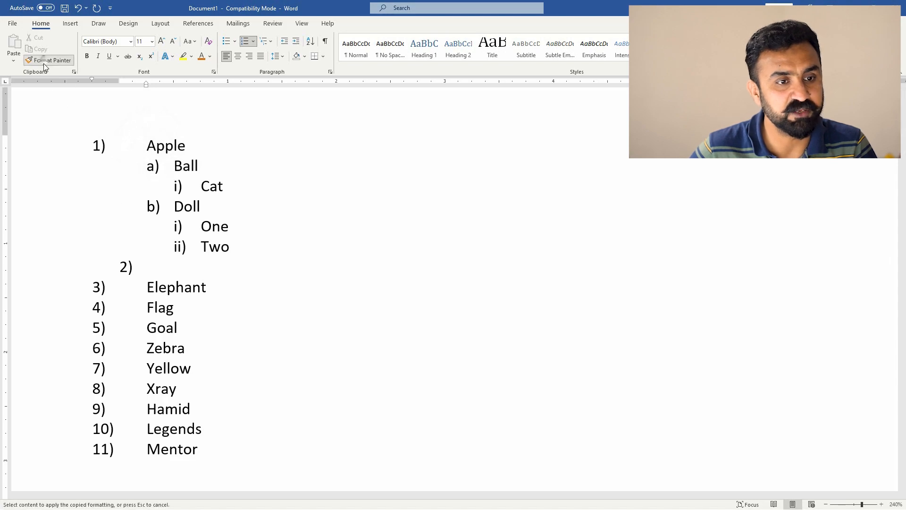
left_click(72, 269)
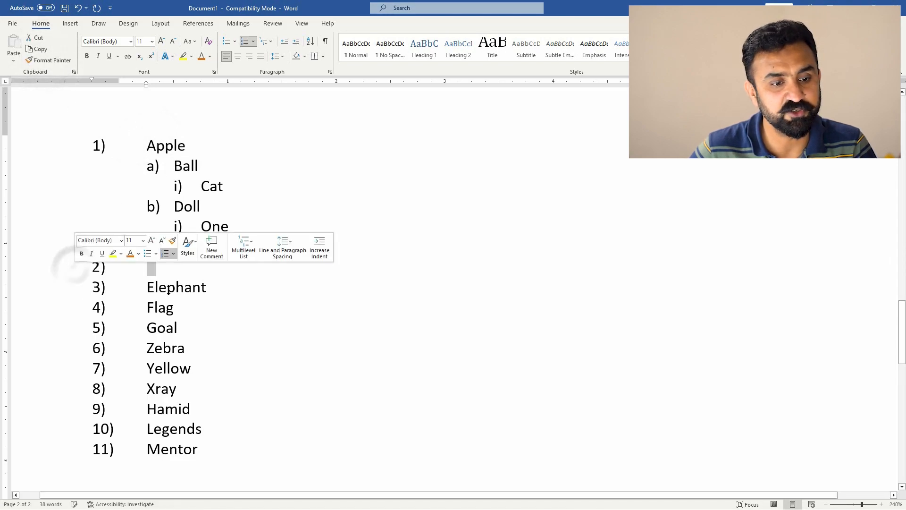
left_click(148, 282)
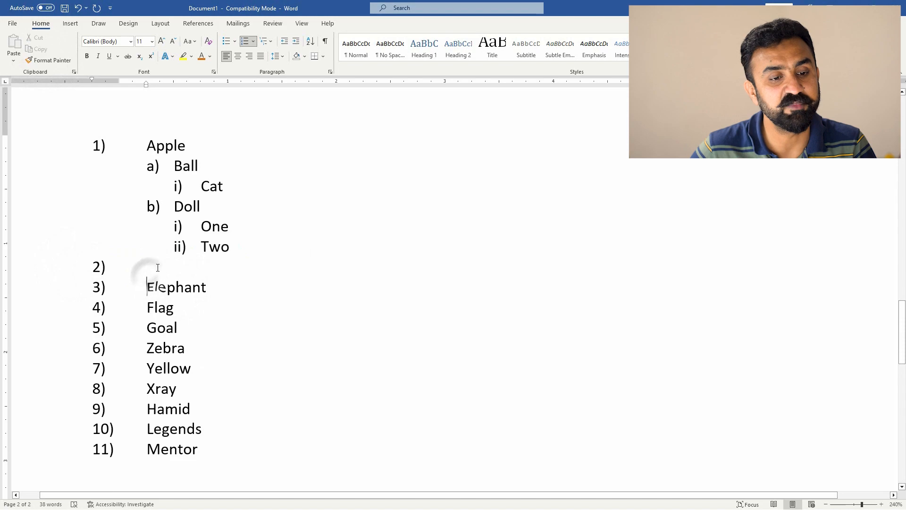
left_click(158, 267)
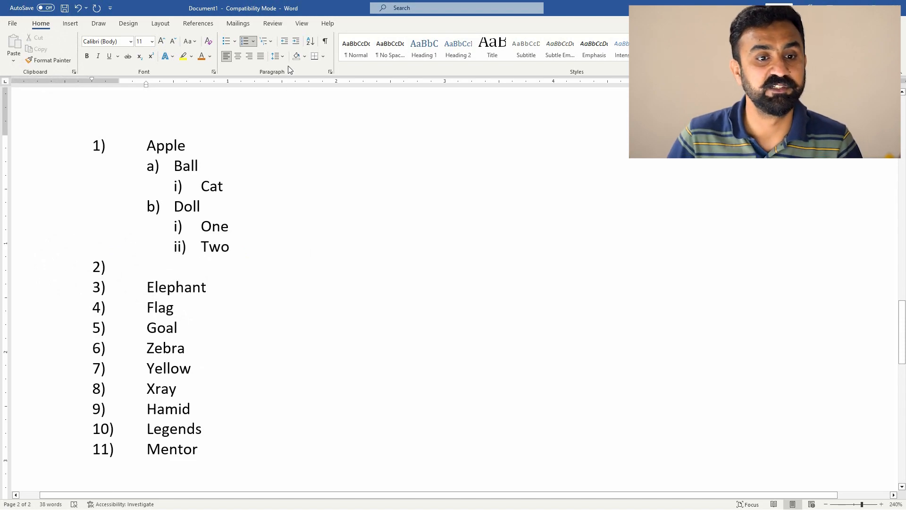
- Select the whole list from Apple to Mentor and start defining a new list style named Legends Mentor
left_click(269, 43)
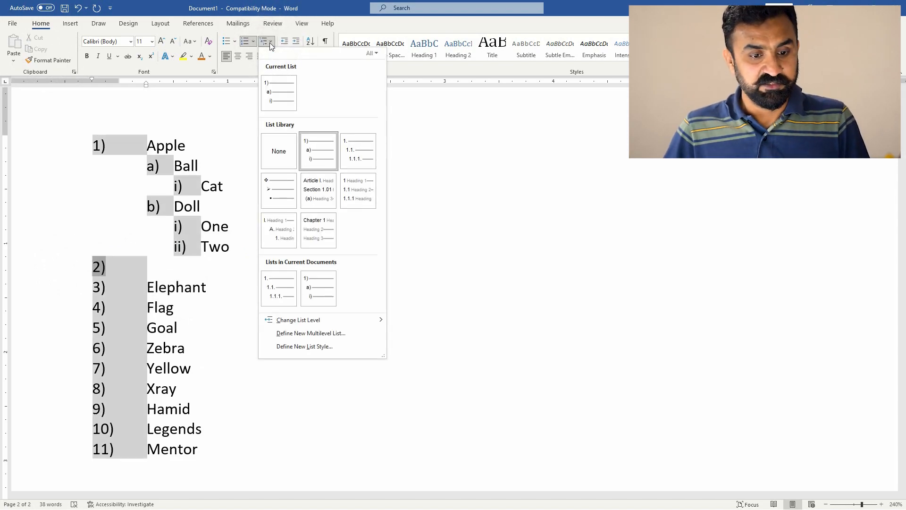
left_click(206, 262)
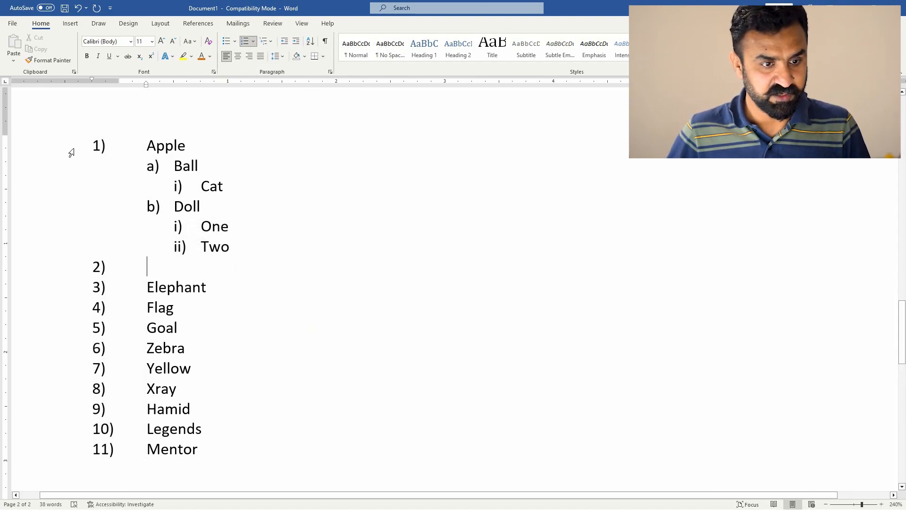
left_click_drag(71, 152, 71, 450)
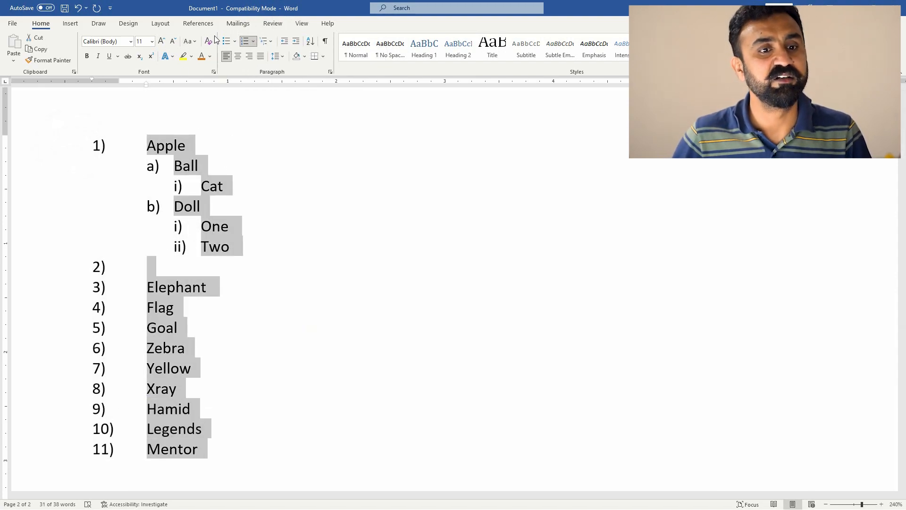
left_click(271, 42)
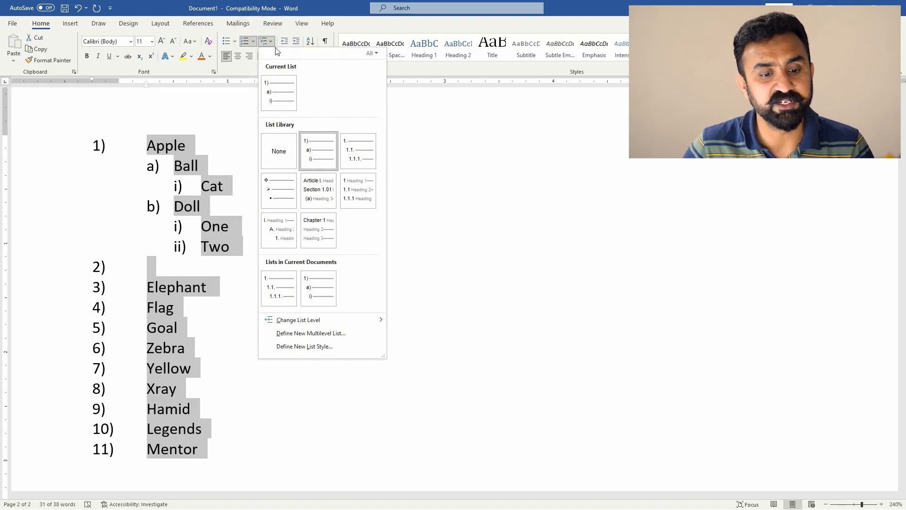
left_click(309, 346)
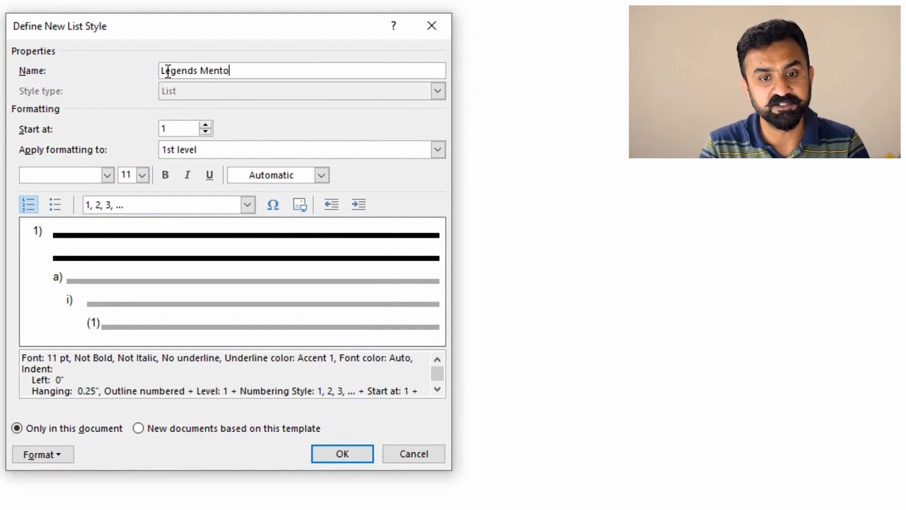
- Set the font of the 1st level to Bookman Old Style in the new list style
left_click(192, 152)
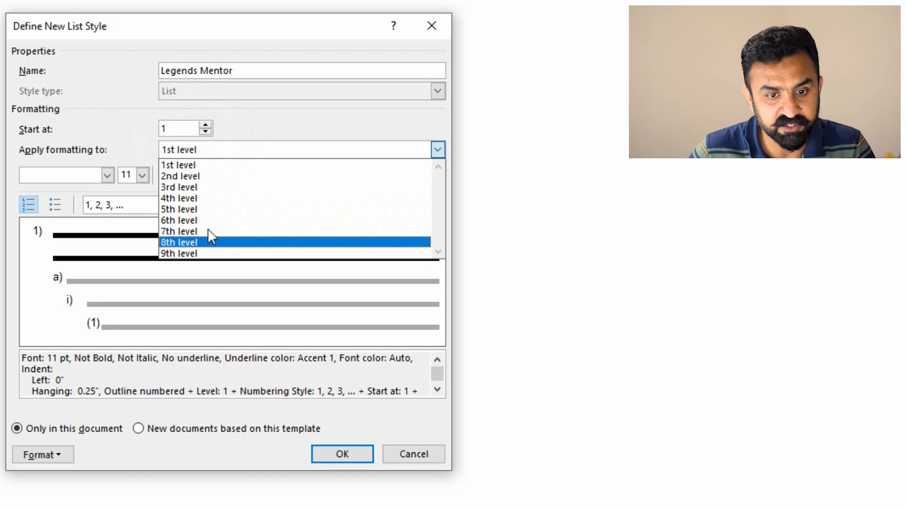
left_click(190, 166)
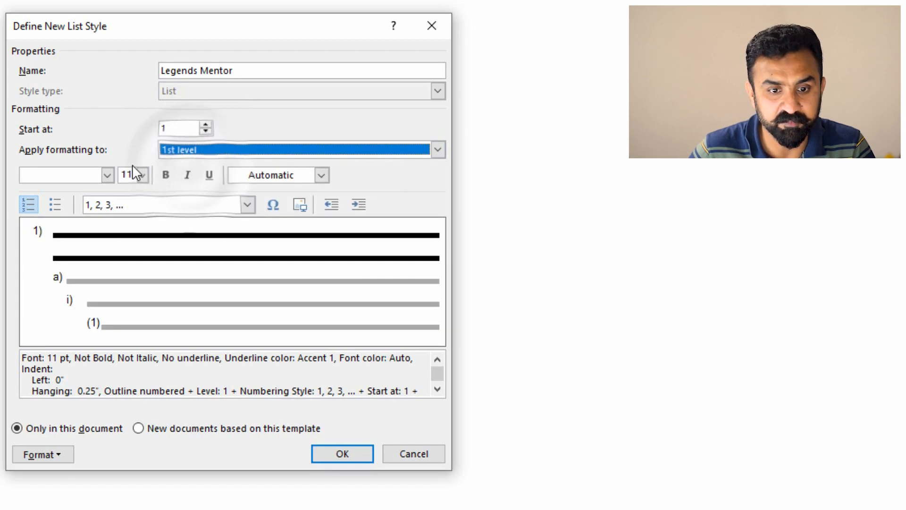
left_click(107, 176)
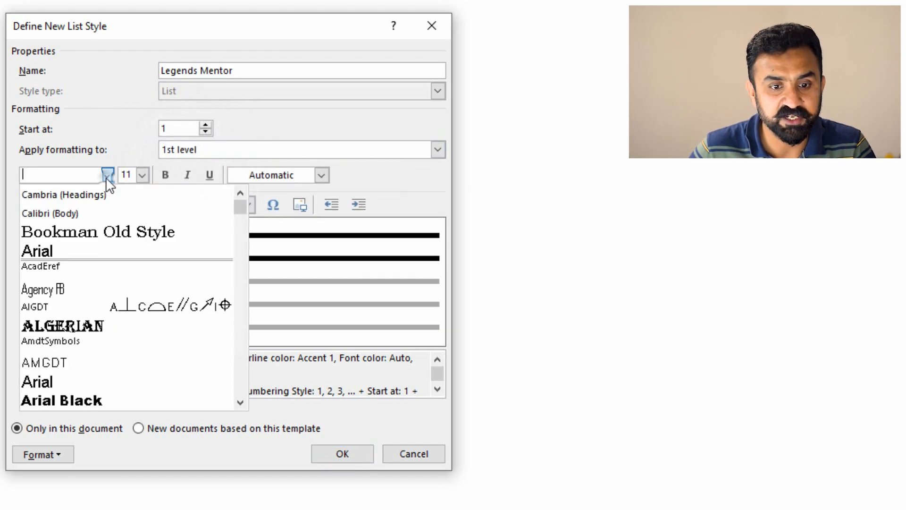
left_click(81, 233)
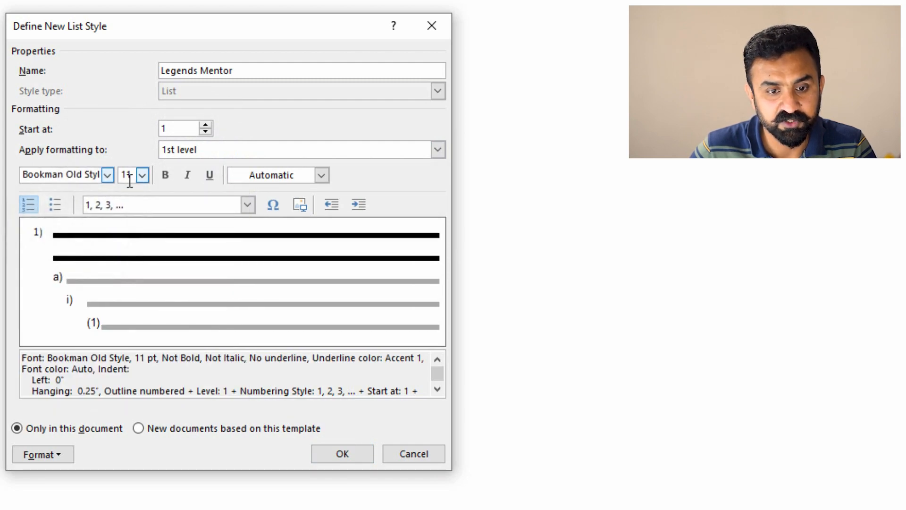
- Set the 1st level of the new list style to 12 pt with the black Text 1 font color
left_click(147, 181)
left_click(130, 236)
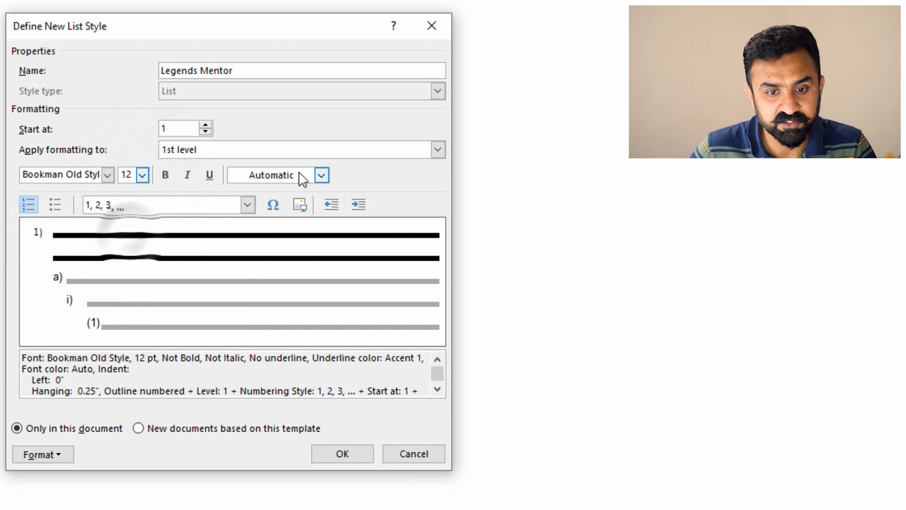
left_click(321, 176)
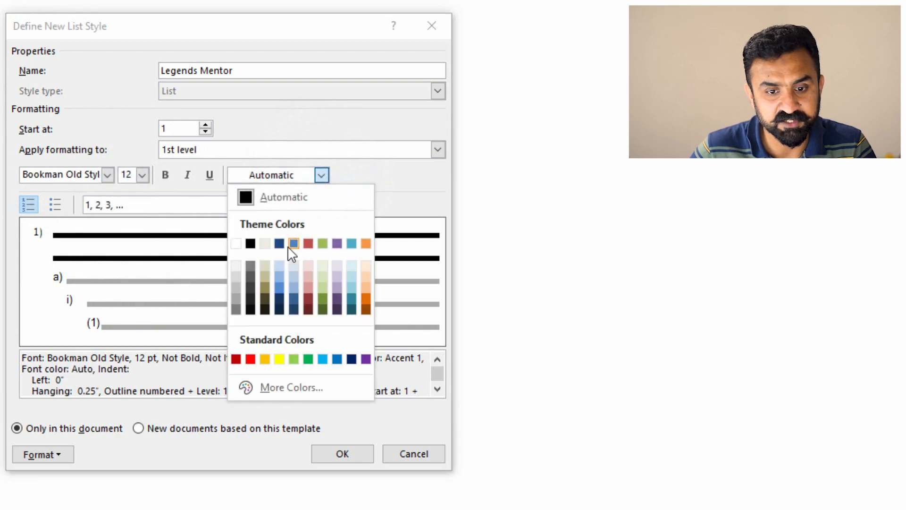
left_click(250, 244)
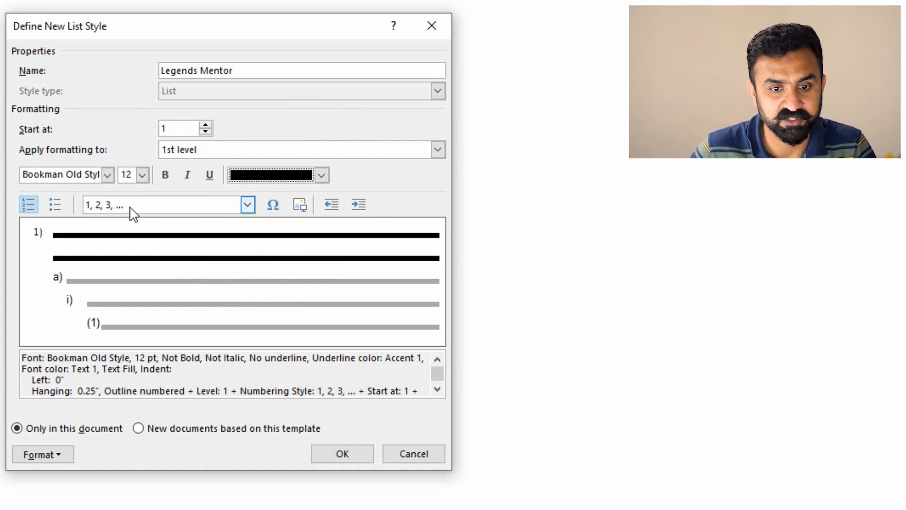
- Format the 2nd level of the list style as Bookman Old Style, 12 pt, in the dark blue Text 2 color
left_click(203, 149)
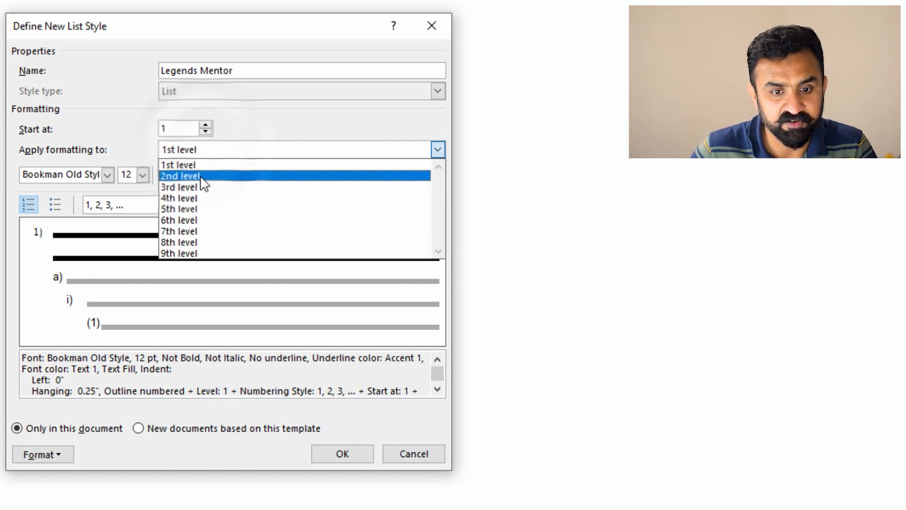
left_click(191, 177)
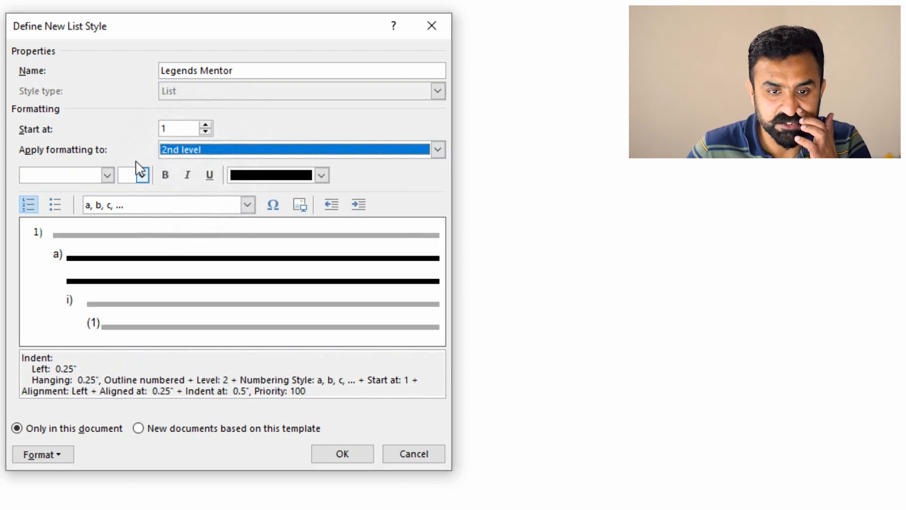
left_click(108, 176)
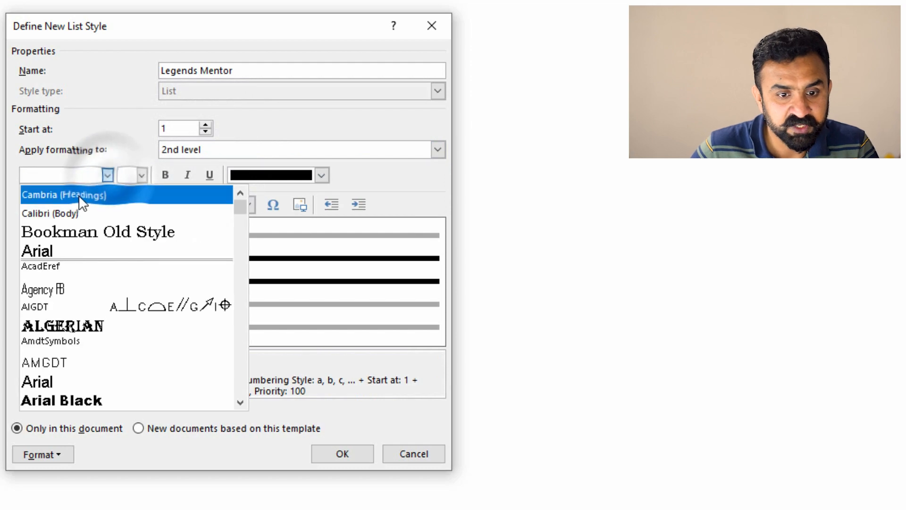
left_click(66, 232)
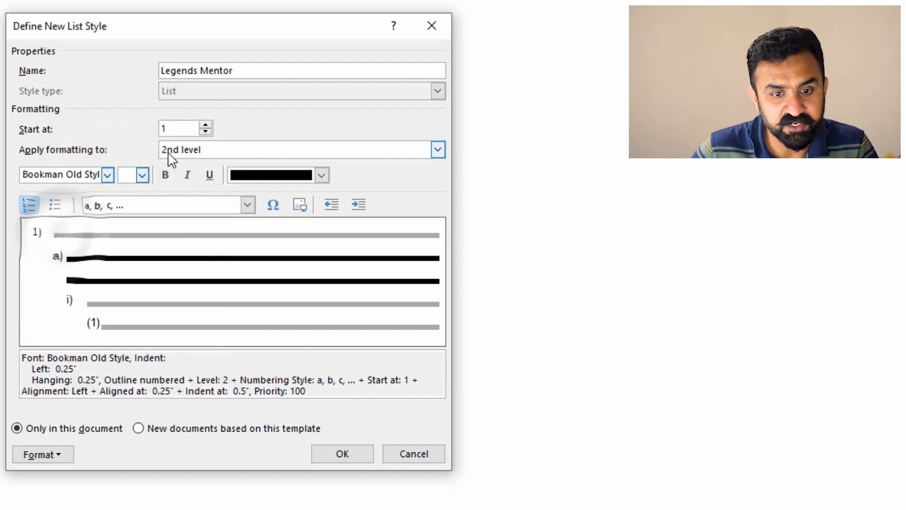
left_click(142, 175)
left_click(125, 235)
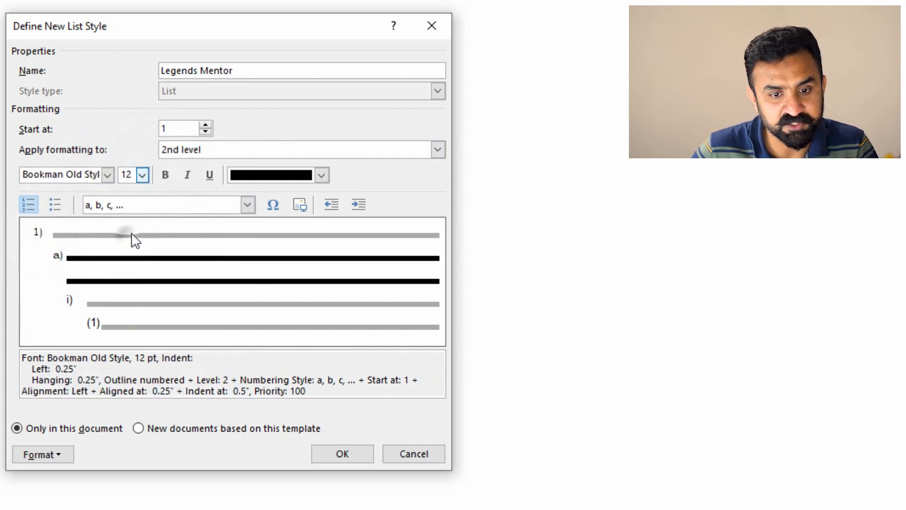
left_click(303, 183)
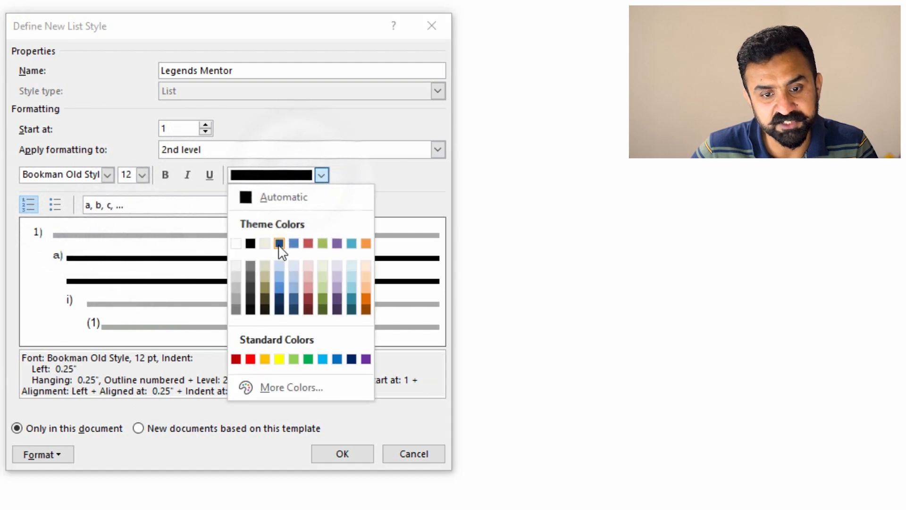
left_click(283, 241)
- Format the 3rd level of the list style as Calibri (Body), 12 pt, in the red Accent 2 color
left_click(232, 154)
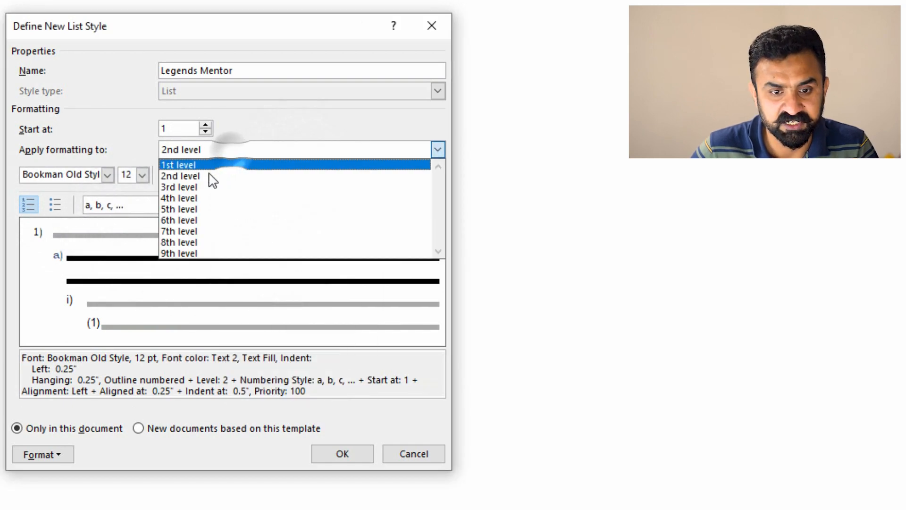
left_click(192, 187)
left_click(108, 174)
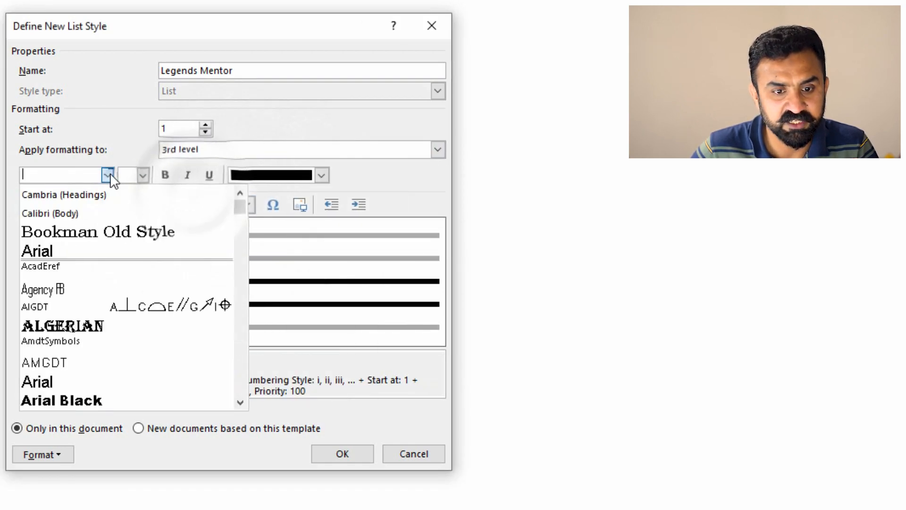
left_click(78, 213)
left_click(142, 175)
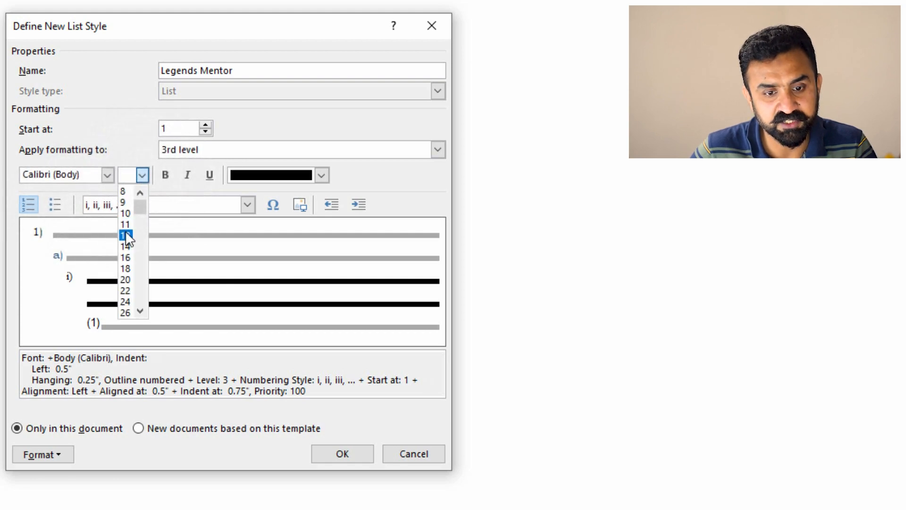
left_click(125, 235)
left_click(321, 175)
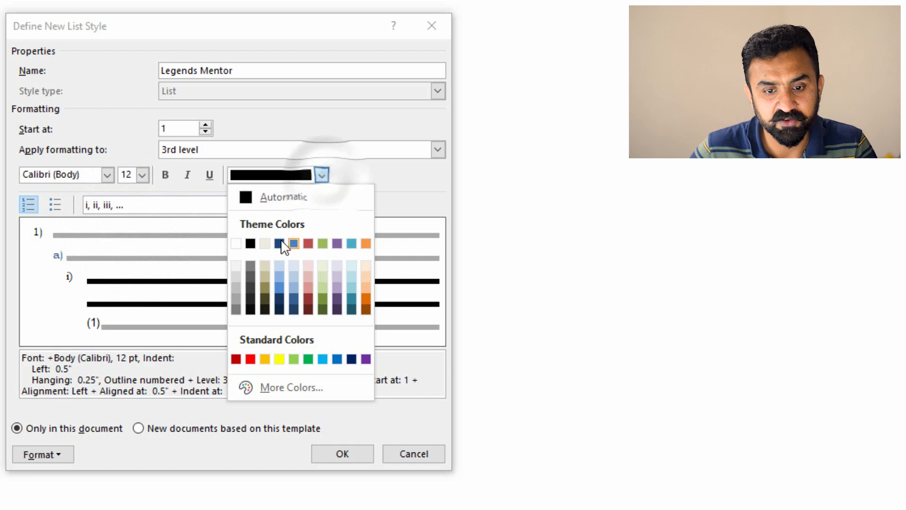
left_click(308, 243)
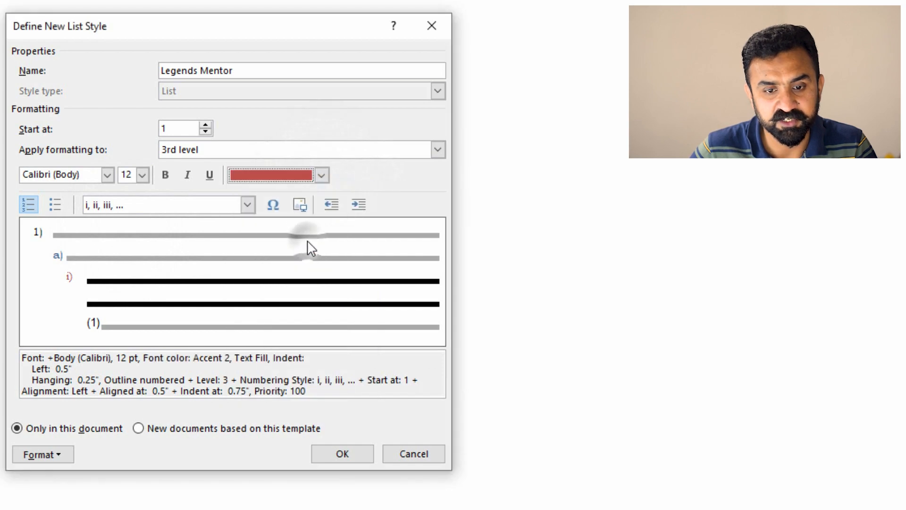
- Format the 4th level as Arial, 12 pt, in the orange Accent 6 color, and save the new list style
left_click(263, 153)
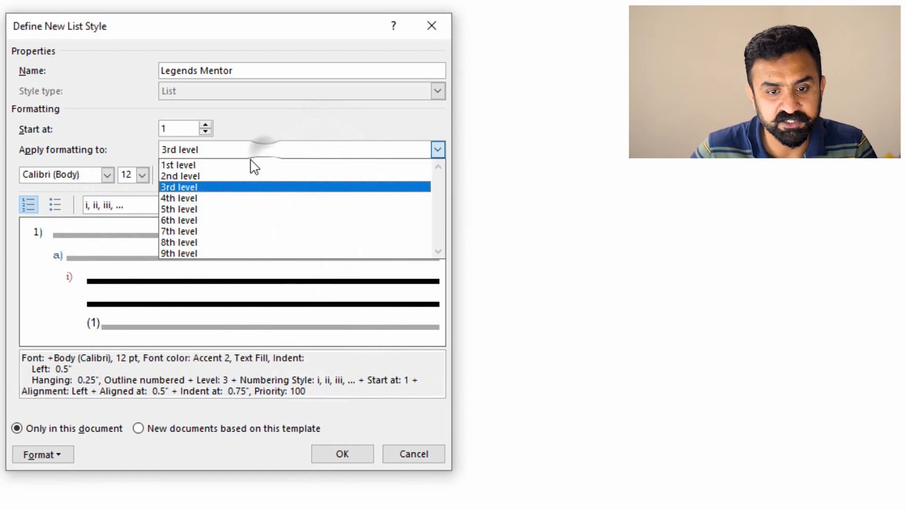
left_click(204, 199)
left_click(108, 176)
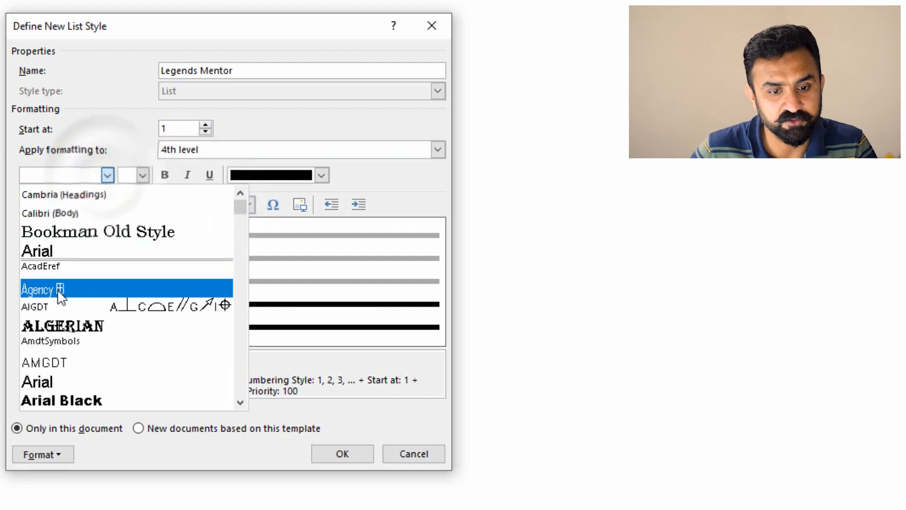
left_click(52, 259)
left_click(142, 175)
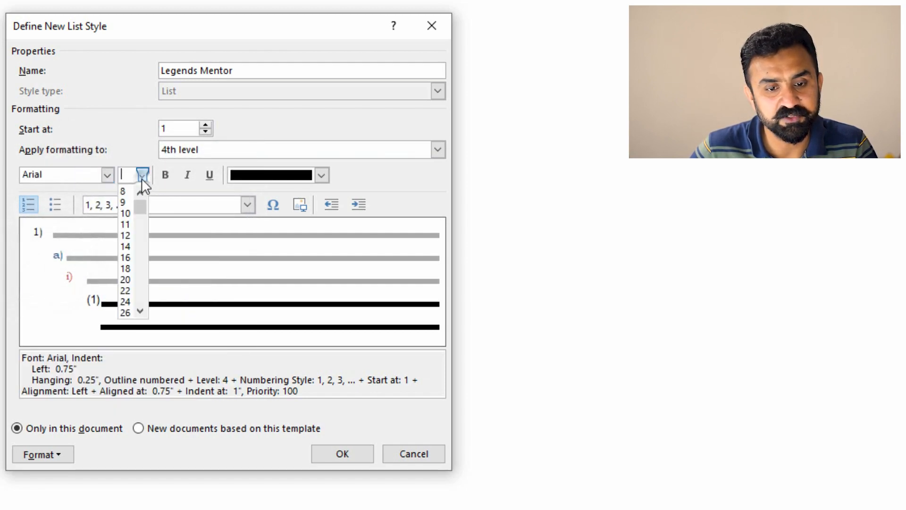
left_click(126, 235)
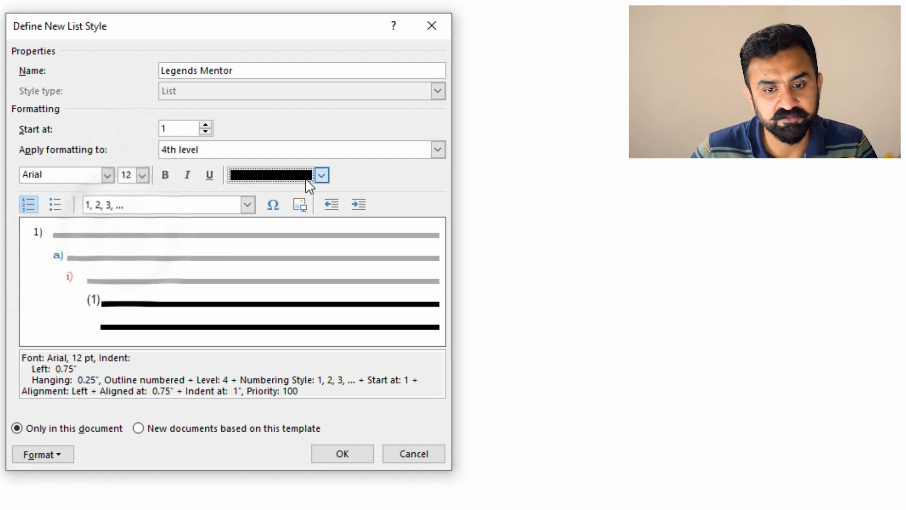
left_click(321, 175)
left_click(365, 243)
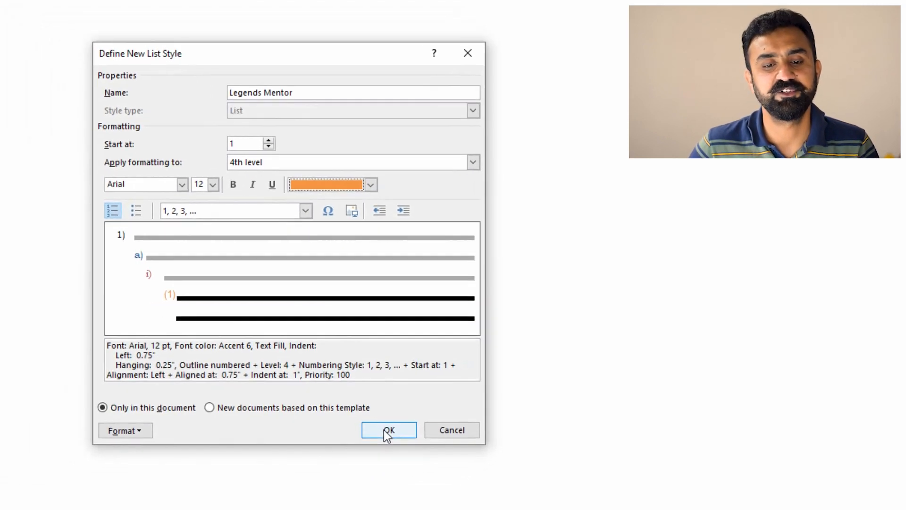
left_click(342, 454)
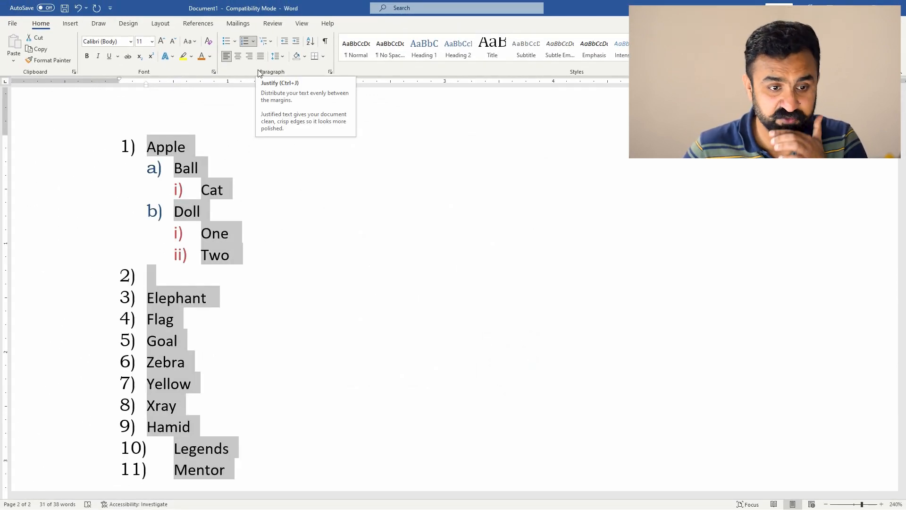
- Deselect the list and demote the Flag item to the second list level, a)
left_click(224, 303)
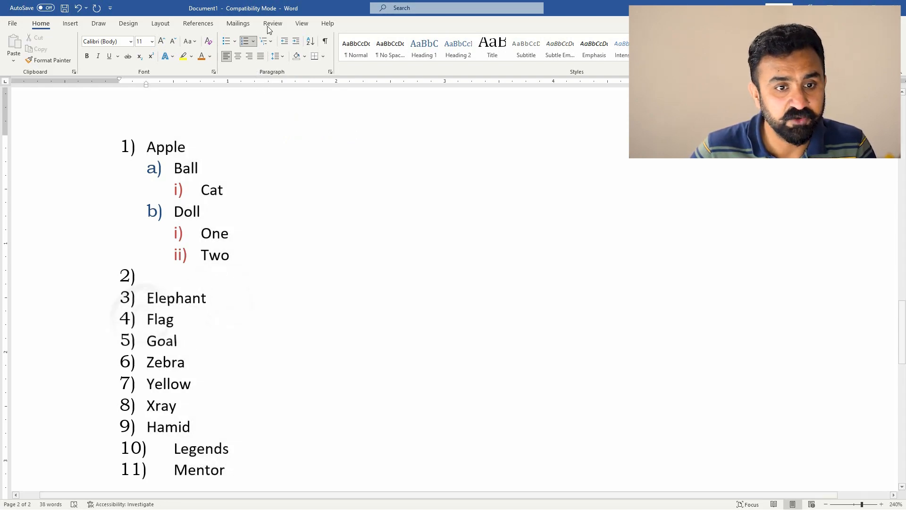
left_click(253, 41)
mouse_move(296, 369)
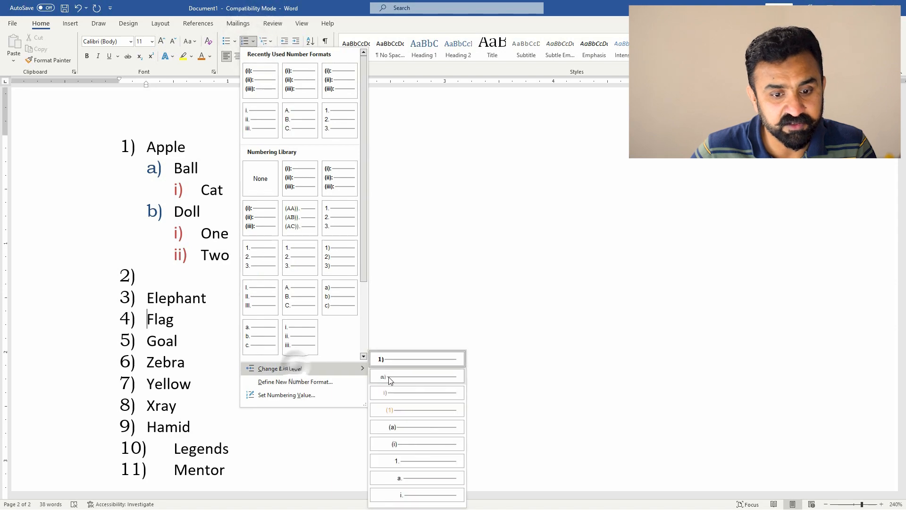
left_click(391, 377)
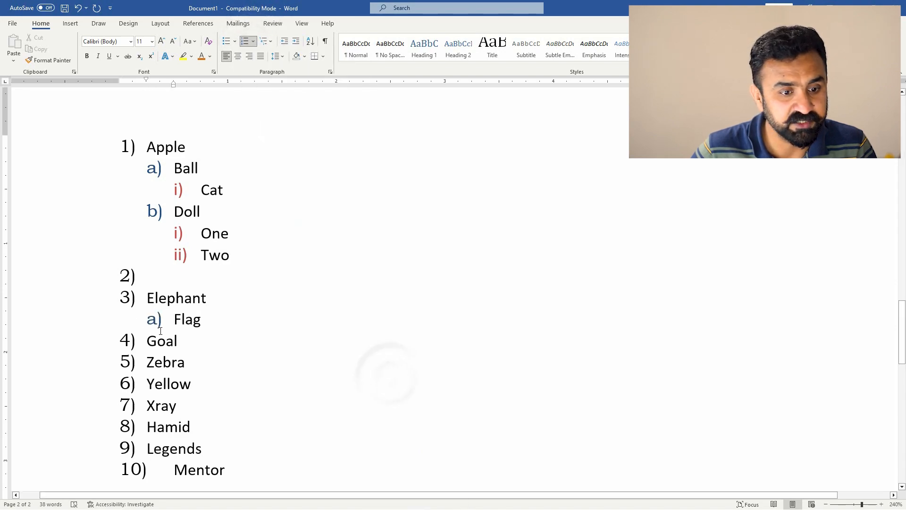
- Demote the Goal item below Flag to the third list level, i)
left_click(253, 43)
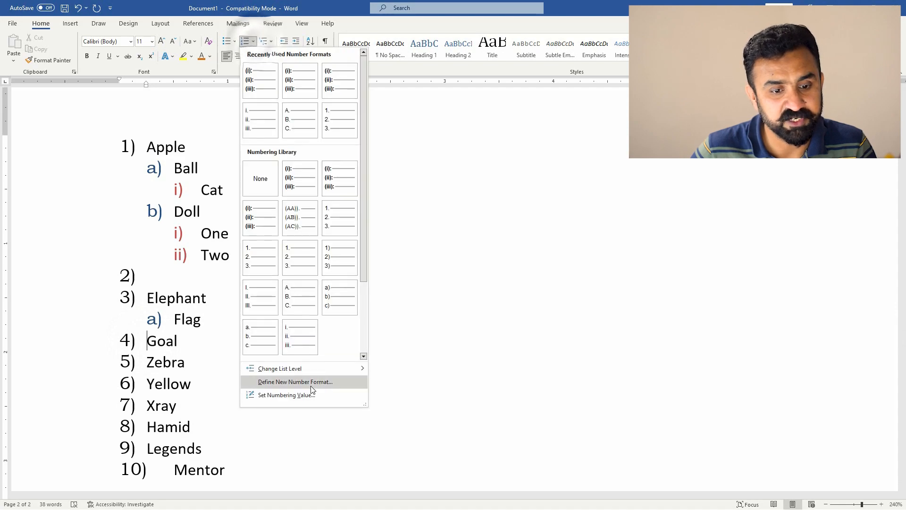
mouse_move(310, 370)
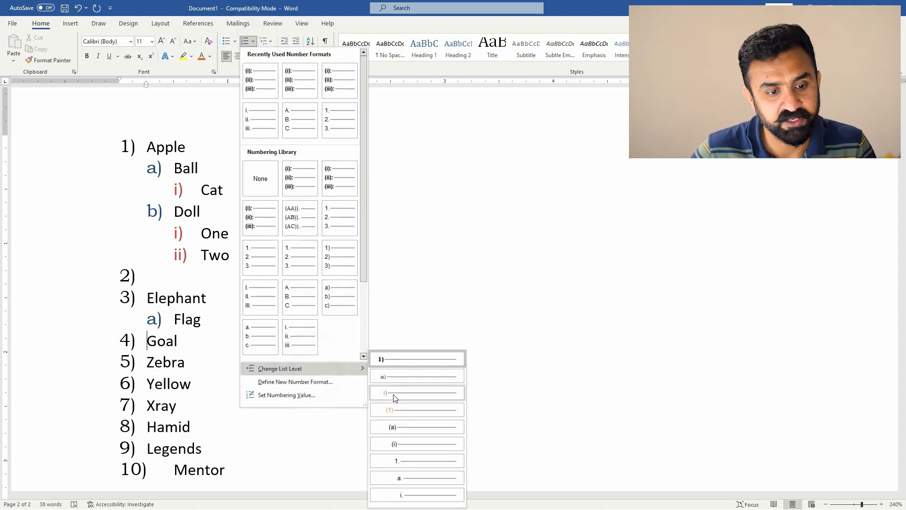
left_click(392, 389)
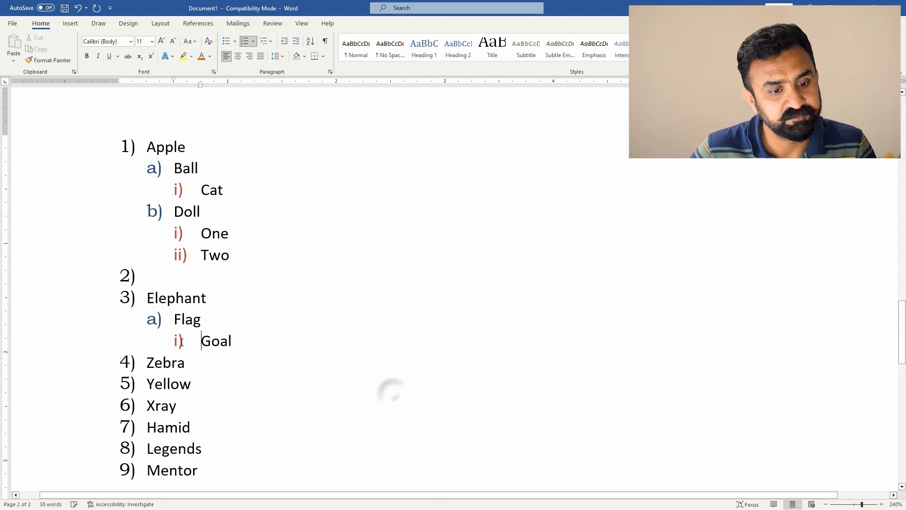
- Change the list level of the Goal item to the fourth level, (1)
left_click(254, 42)
mouse_move(353, 370)
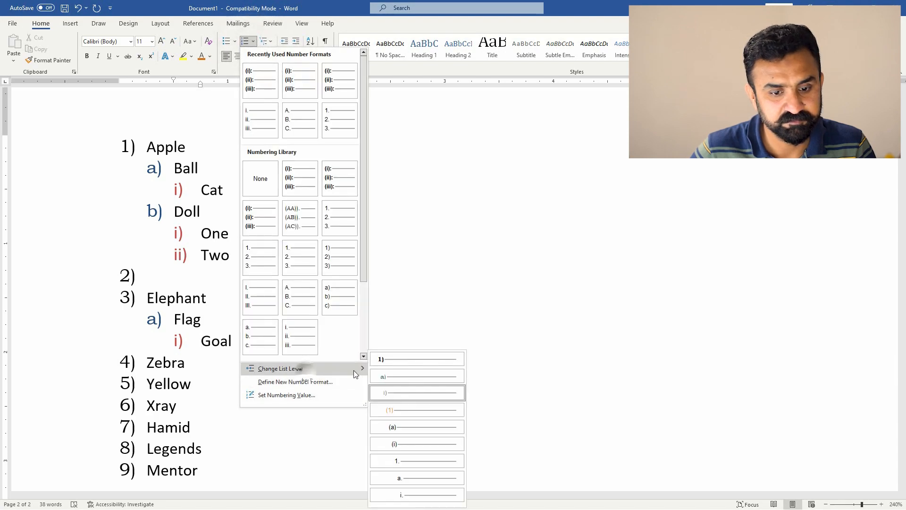
left_click(397, 409)
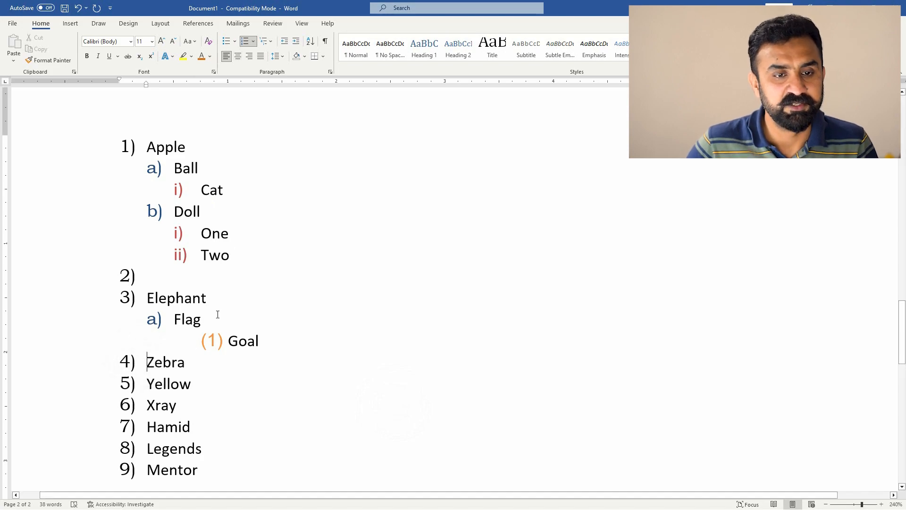
- Set the Zebra item below Goal to the third level of the multilevel list
left_click(271, 43)
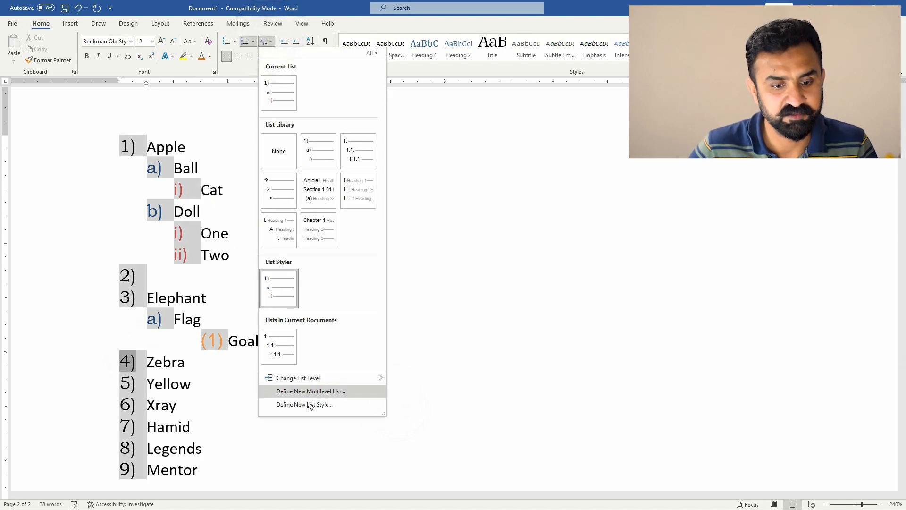
mouse_move(324, 380)
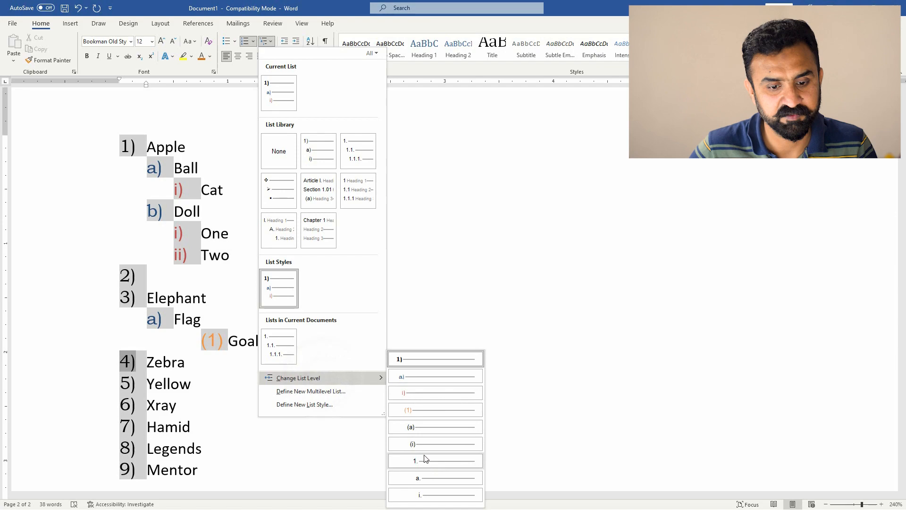
left_click(405, 393)
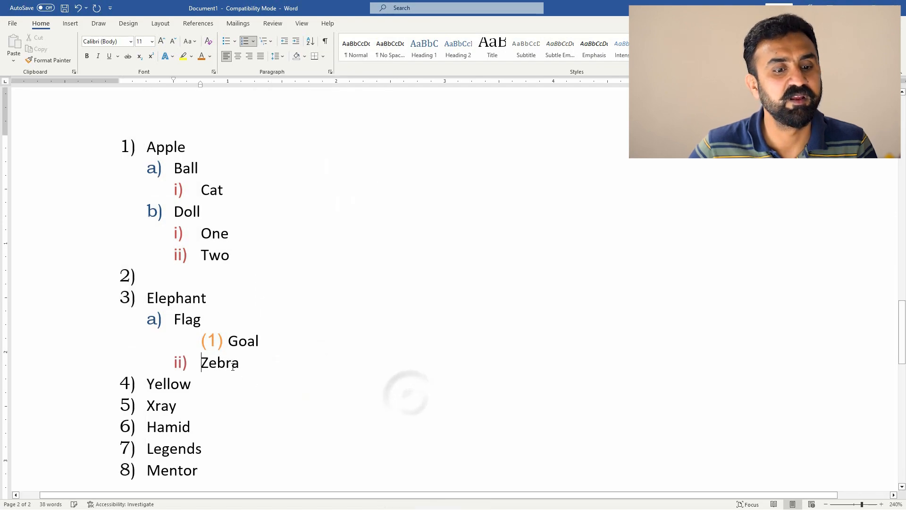